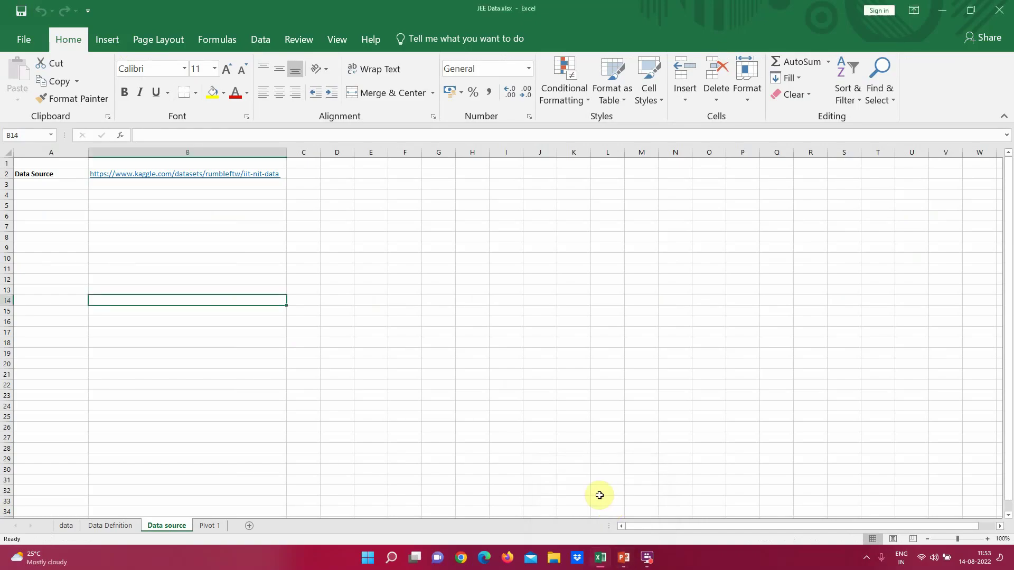
Review the data sheet, the Data source link and the variable definitions in the workbook.
left_click(68, 529)
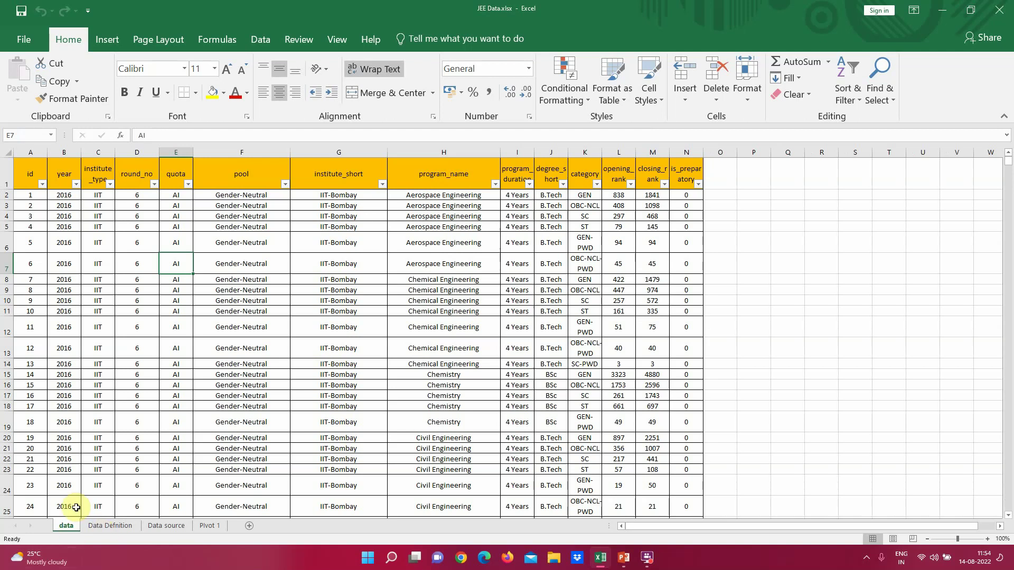
left_click(166, 526, "ctrl")
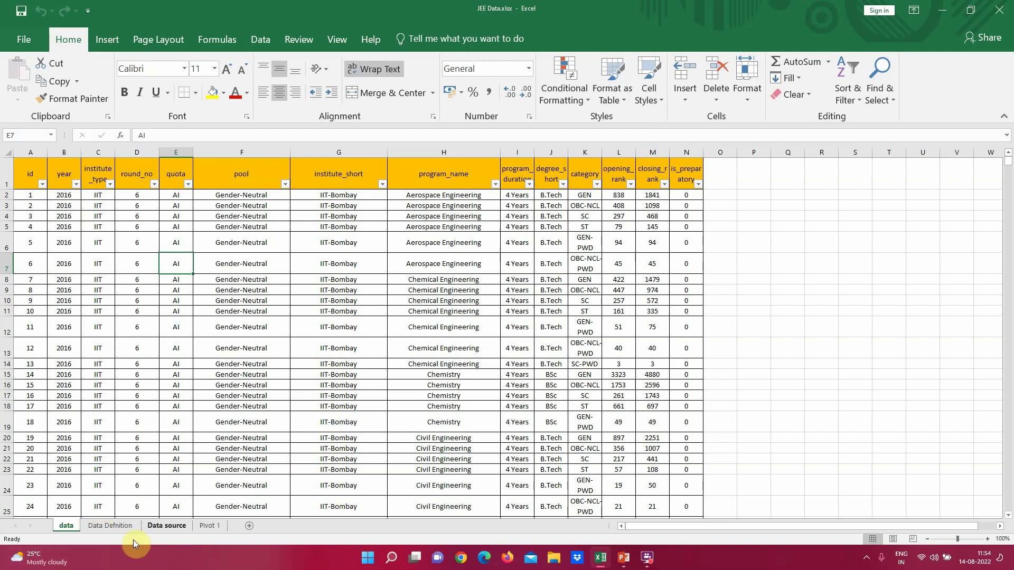
left_click(162, 526)
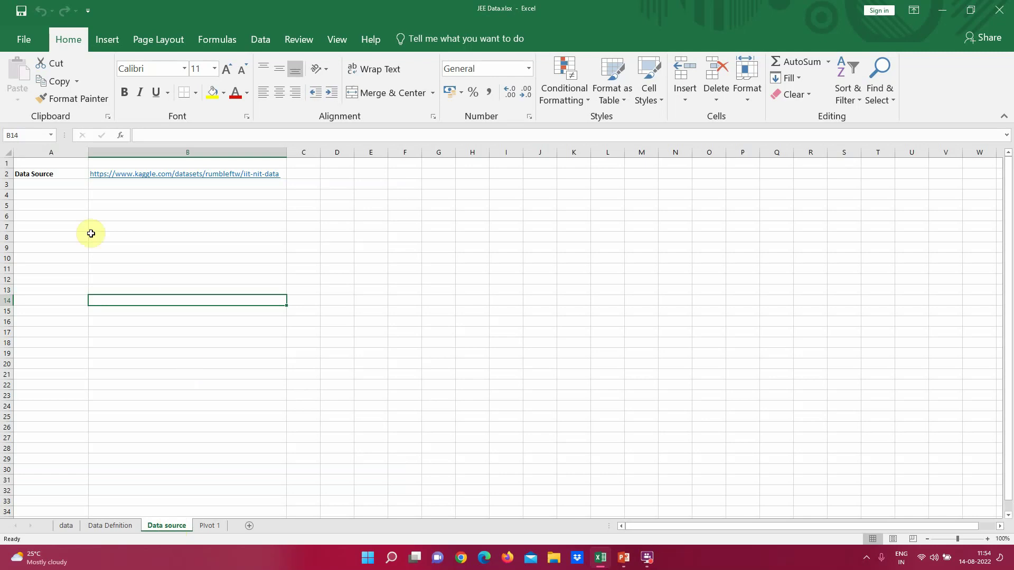
left_click(40, 175)
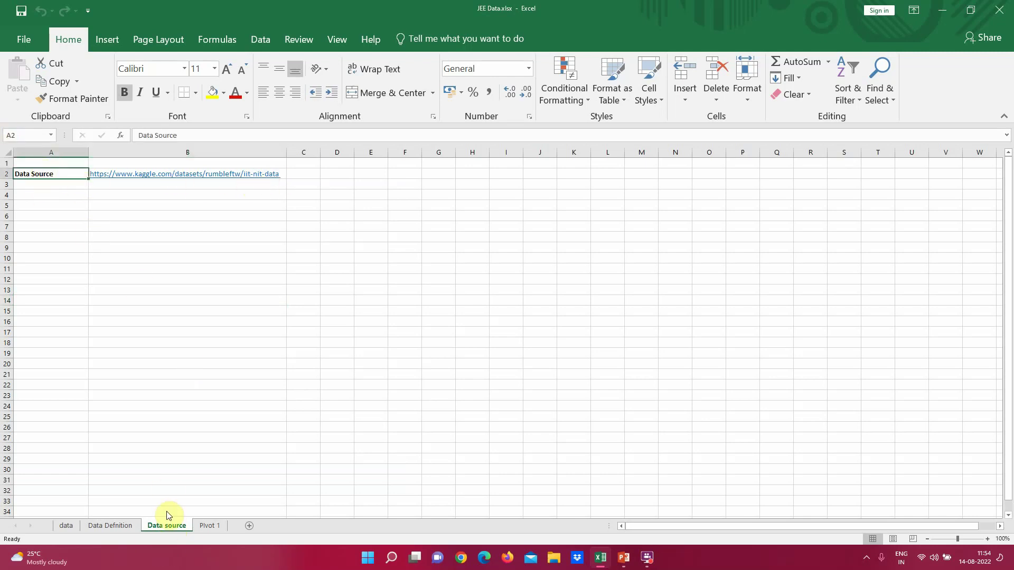
left_click(66, 526)
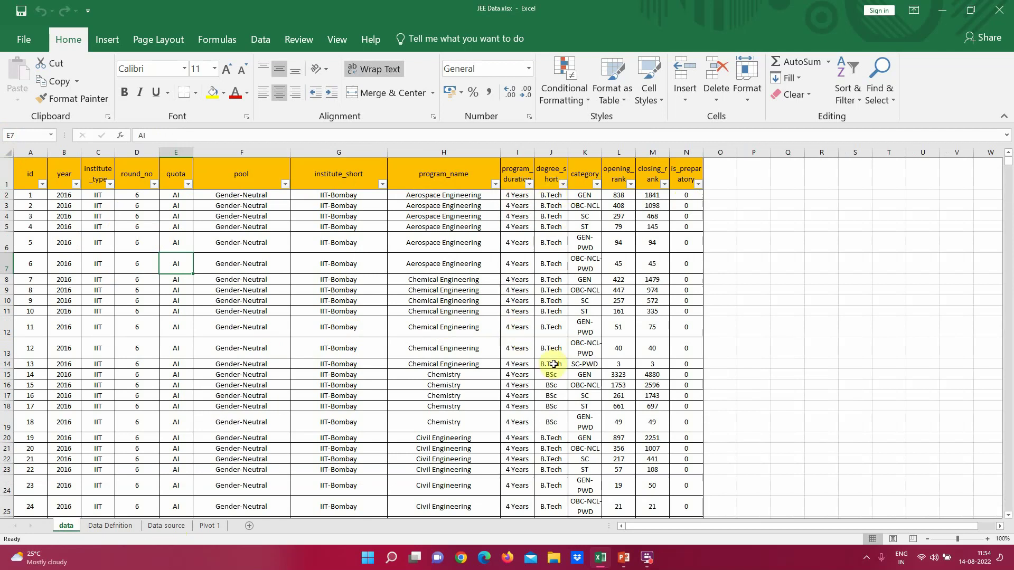
left_click(104, 527)
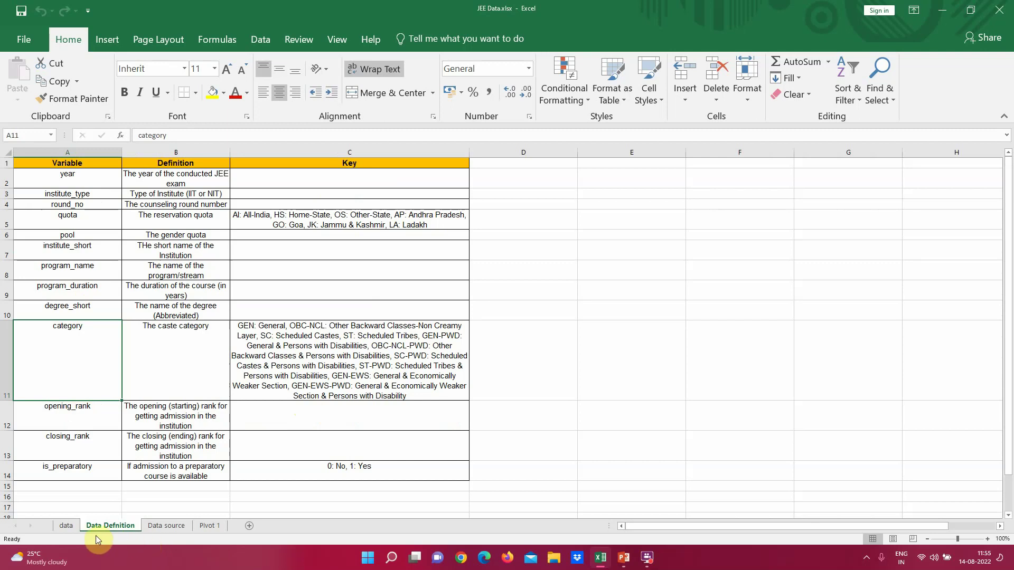
Examine the category, opening_rank and closing_rank columns on the data sheet.
left_click(65, 526)
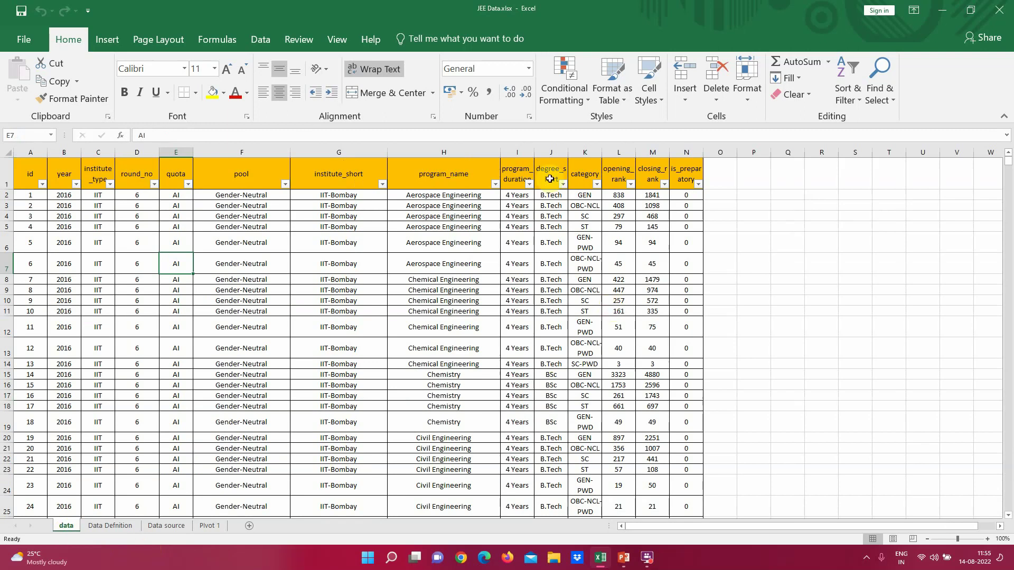
left_click(591, 197)
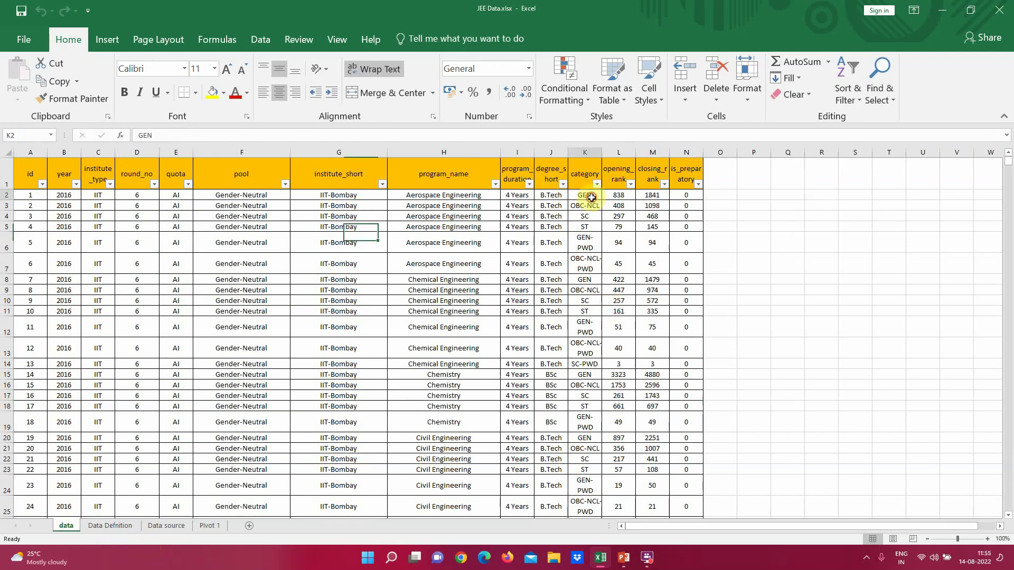
left_click_drag(591, 197, 591, 296)
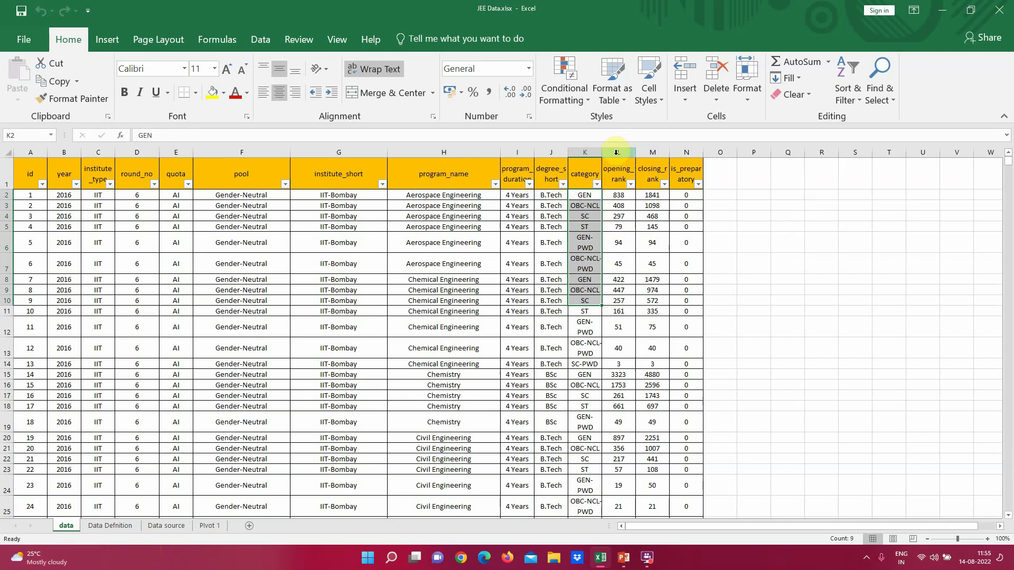
left_click_drag(618, 152, 648, 157)
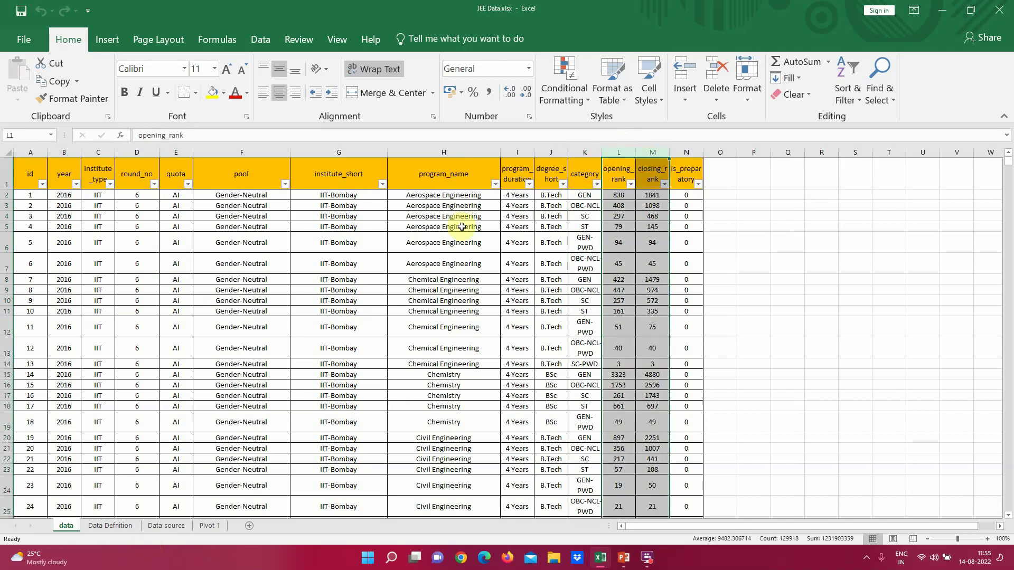
left_click(616, 195)
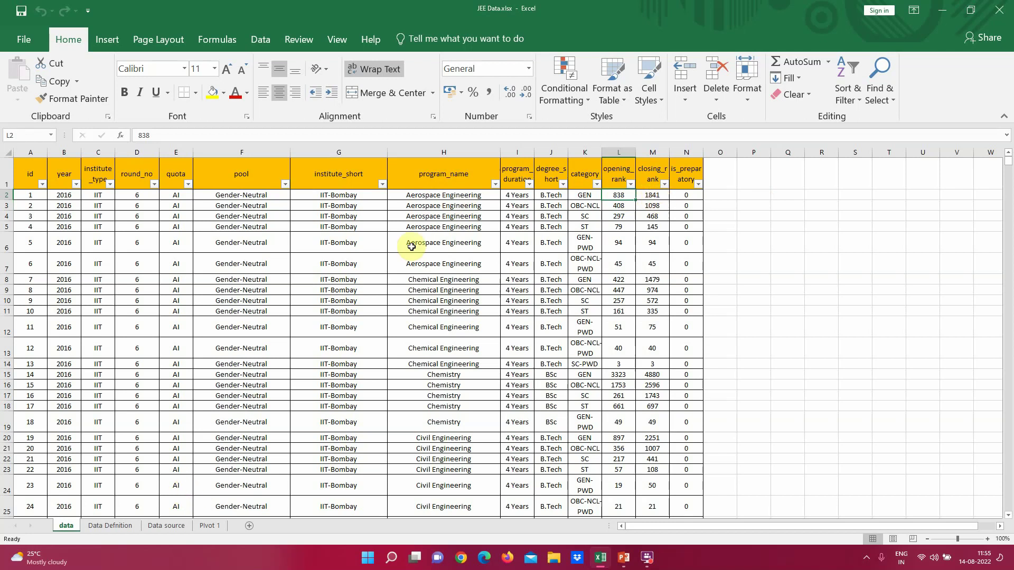
scroll(332, 333, "down", 5)
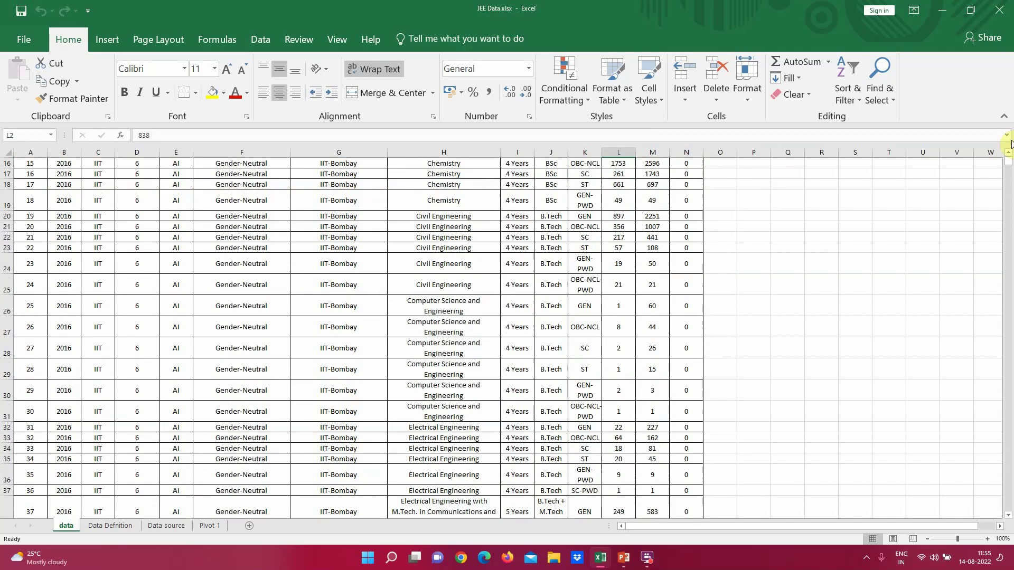
left_click_drag(1006, 172, 1010, 144)
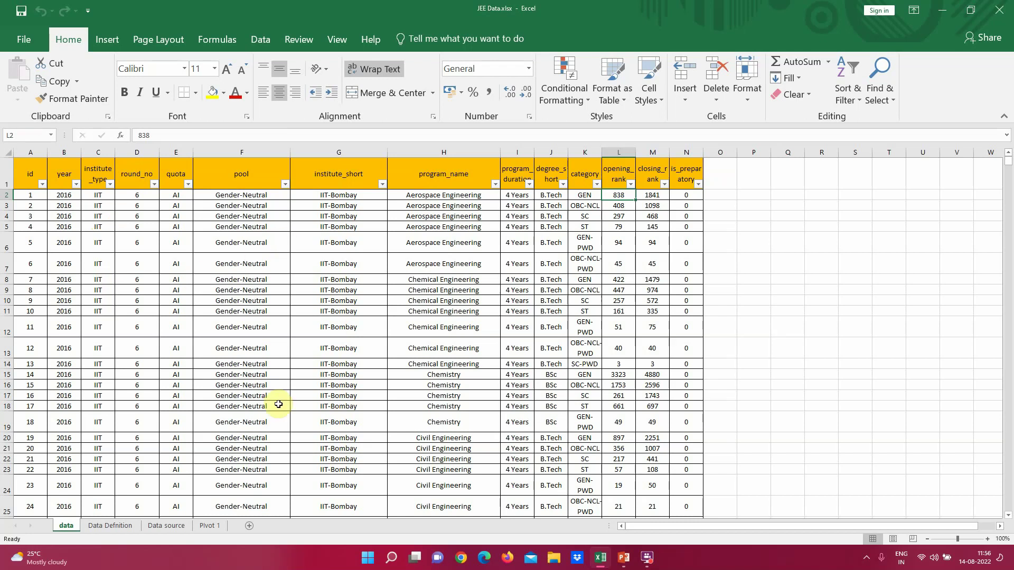
Create a PivotTable on a new worksheet from the full data range data!$A$1:$N$64959.
left_click(259, 222)
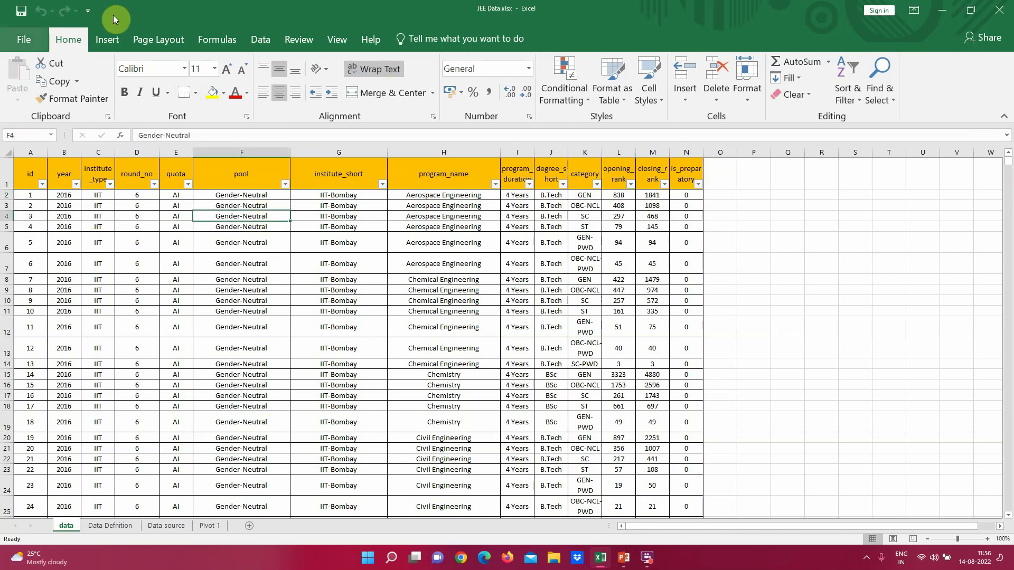
left_click(106, 37)
left_click(13, 90)
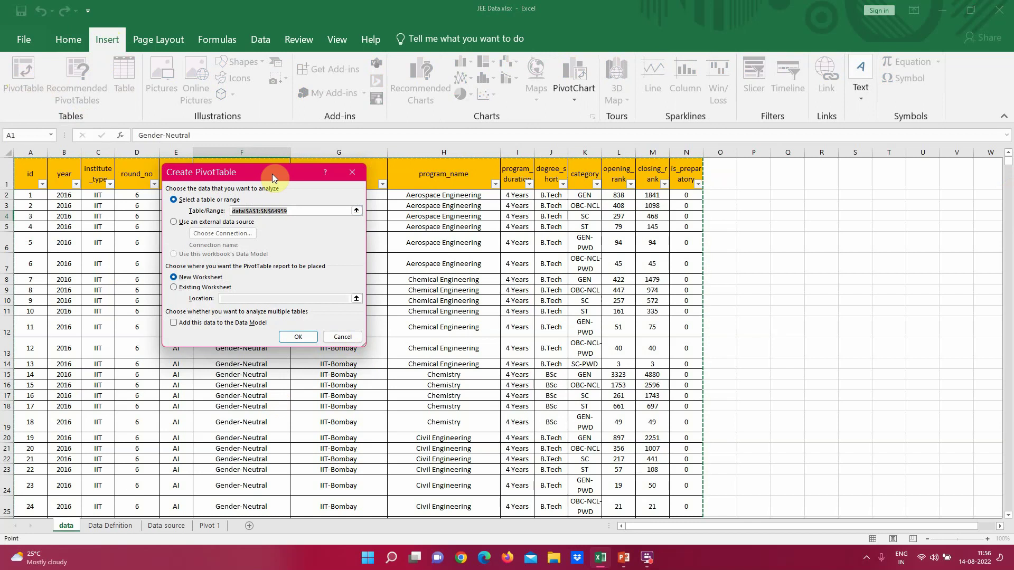
key("End")
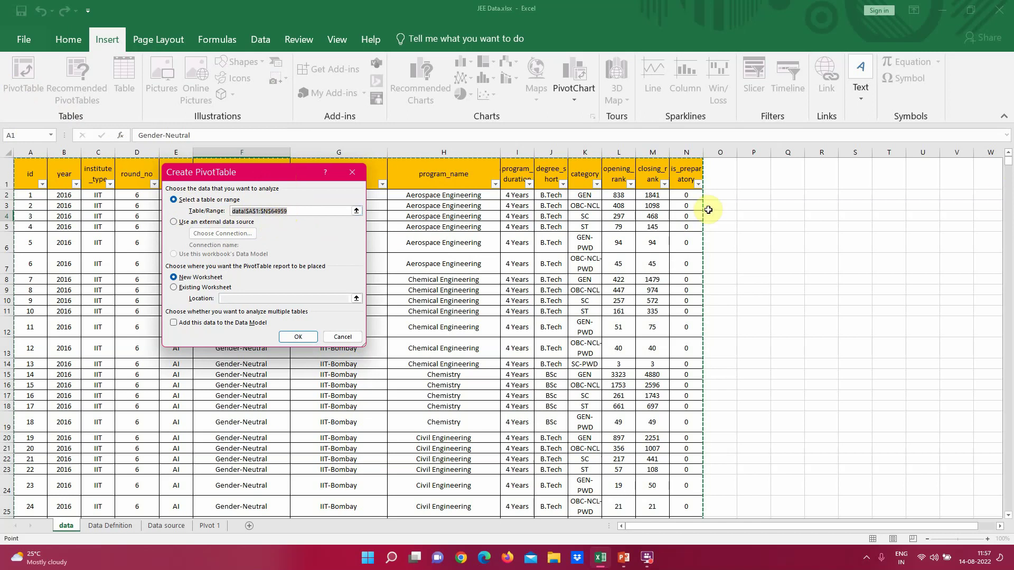
left_click_drag(1008, 161, 993, 539)
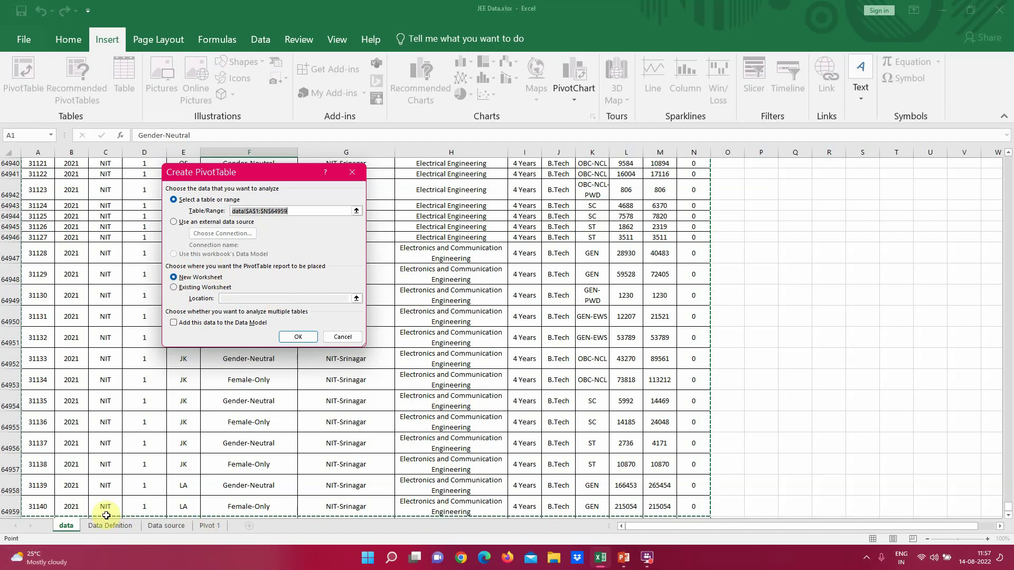
left_click(292, 343)
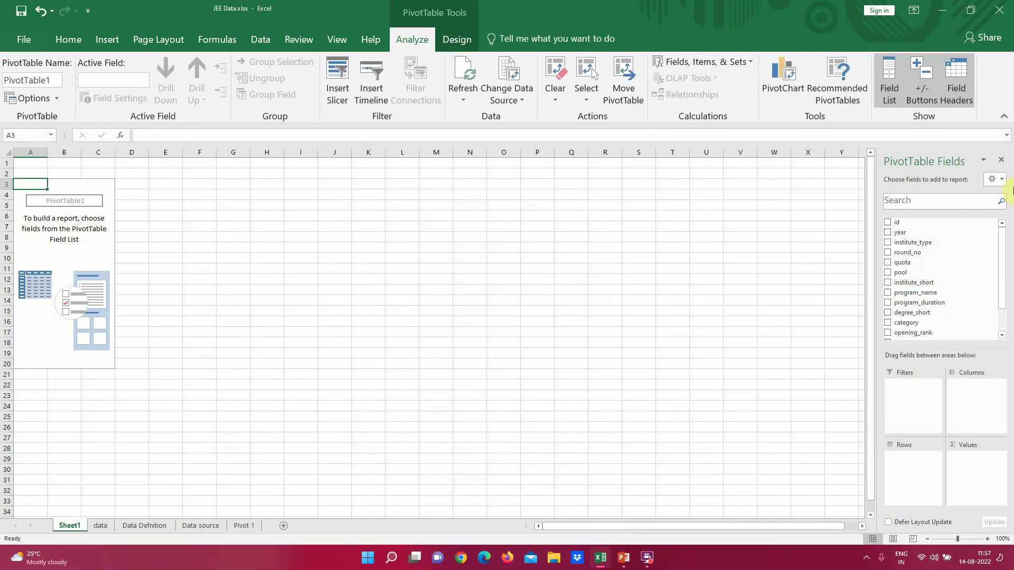
Switch to PowerPoint and review the slide explaining the PivotTable Fields areas.
left_click(624, 558)
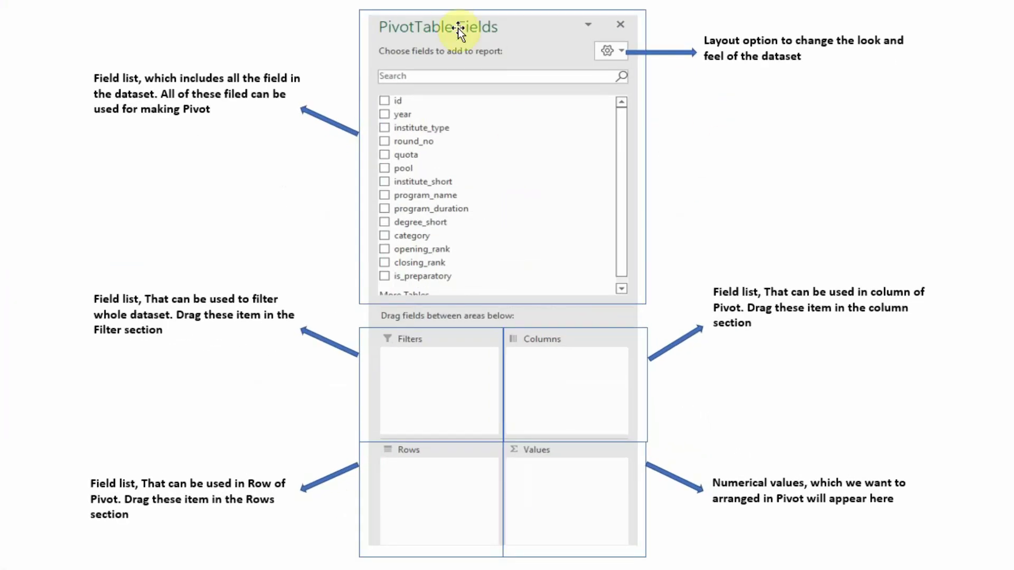
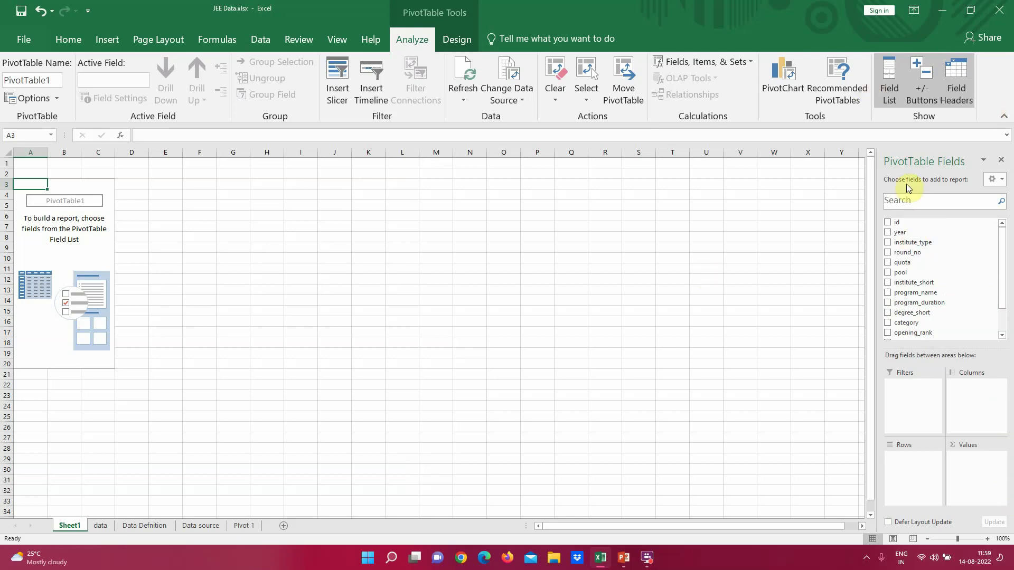
Search the PivotTable fields for "ins" and add institute_short to the Rows area.
left_click(908, 202)
type("inte")
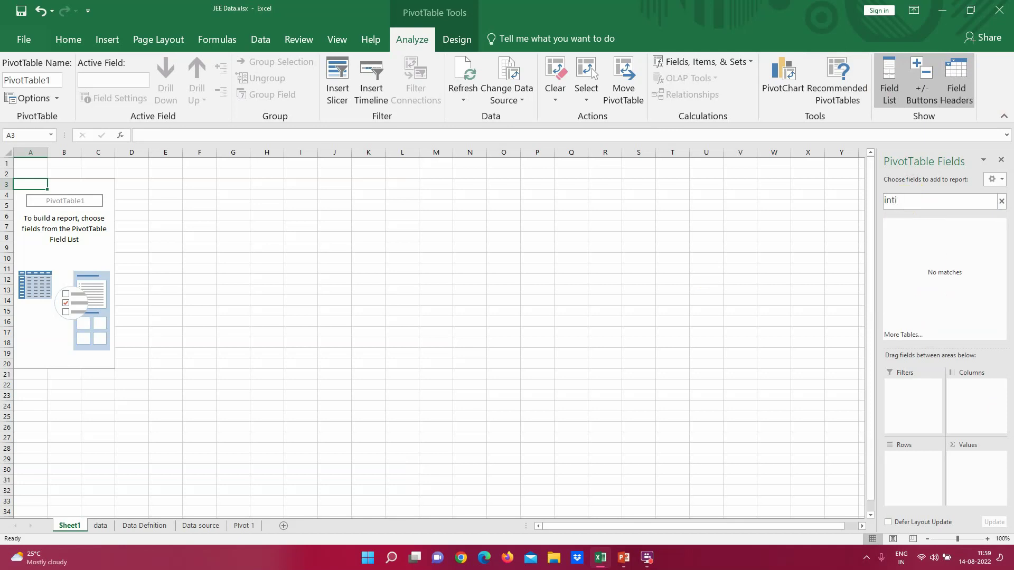
key("BackSpace")
key("BackSpace")
type("s")
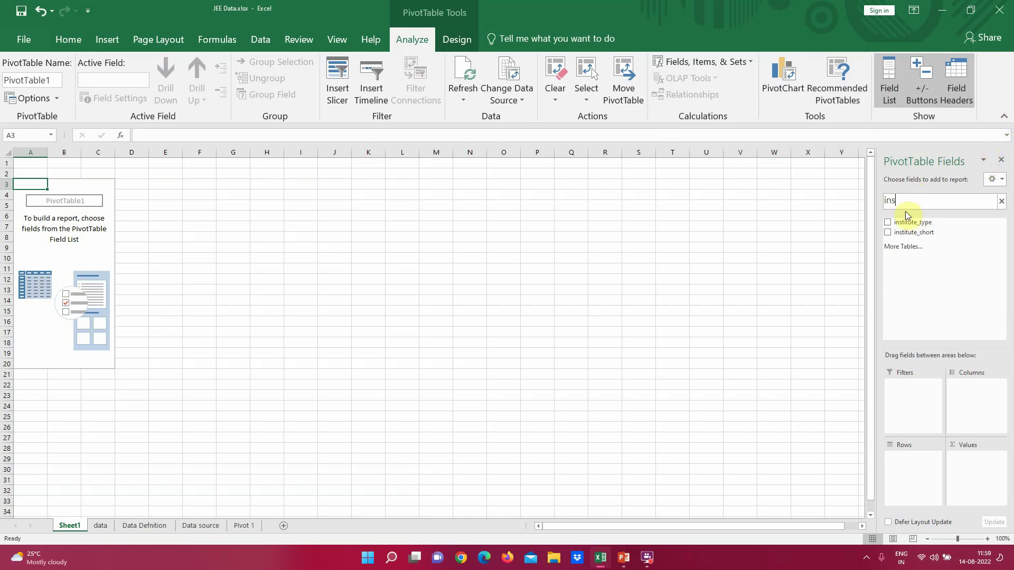
left_click_drag(908, 222, 909, 458)
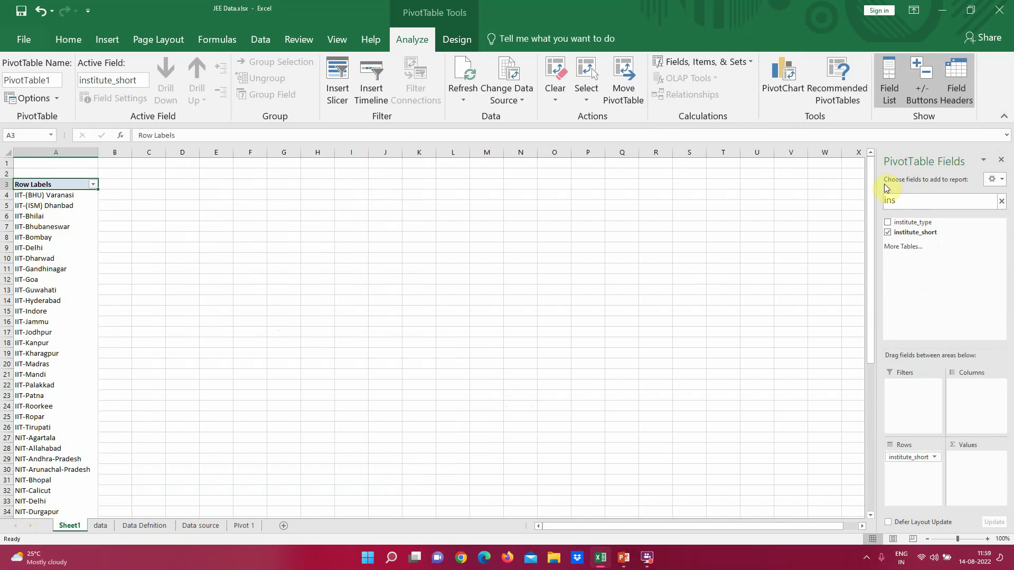
Find degree_short and program_name and add them in that order below institute_short in the Rows area, clearing the field search.
double_click(914, 201)
type("degr")
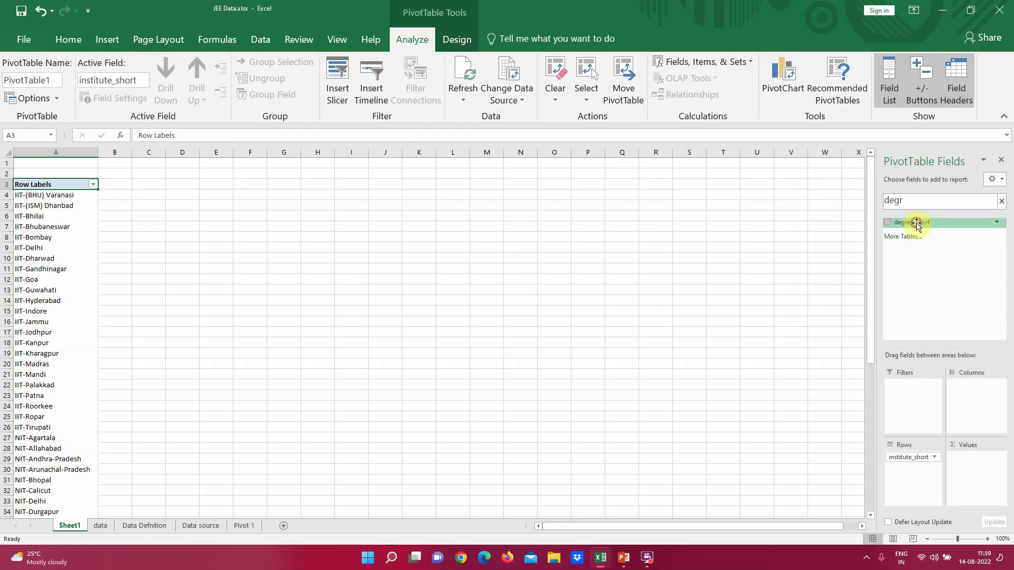
left_click_drag(916, 224, 906, 483)
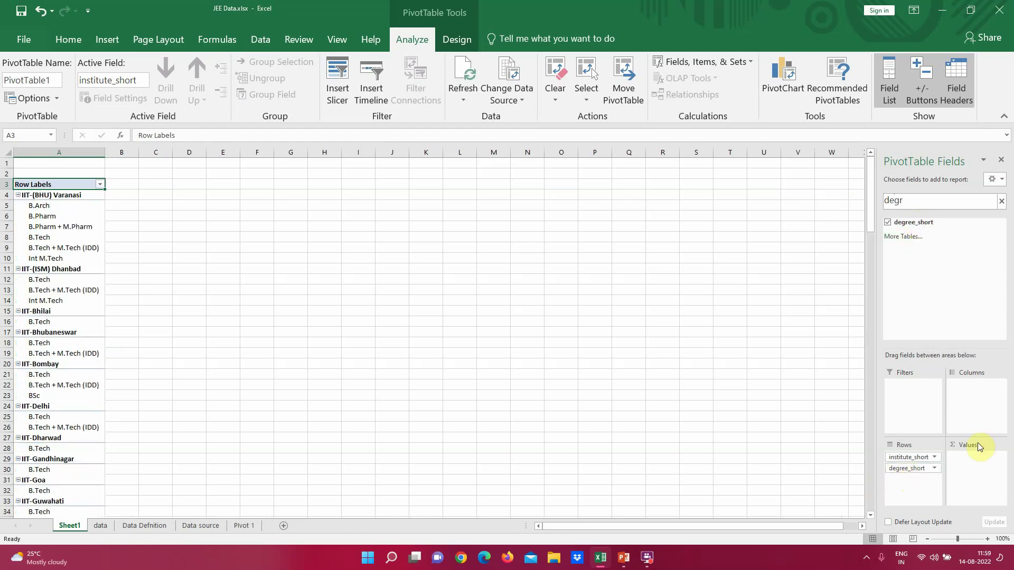
double_click(928, 200)
type("pro")
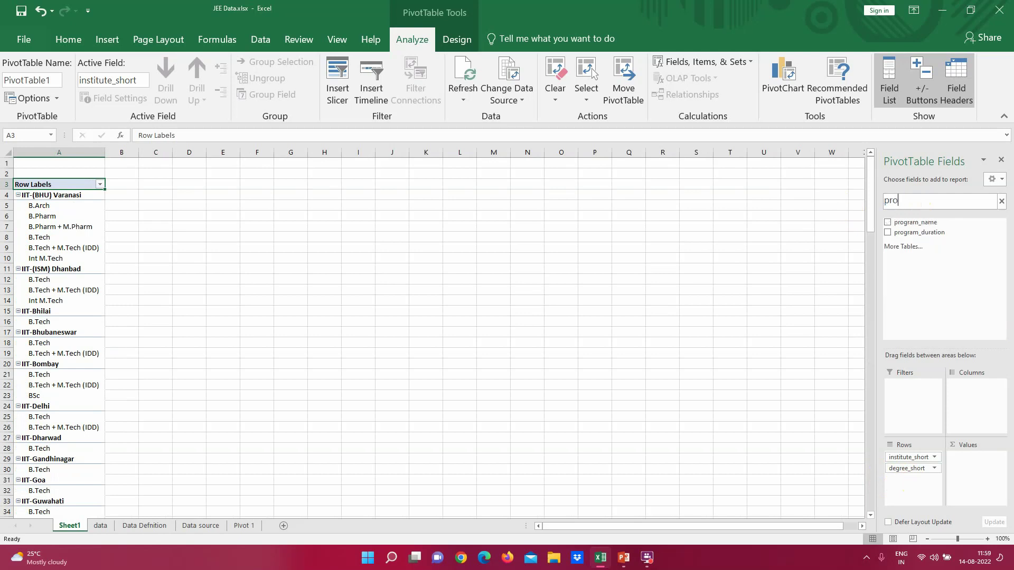
left_click_drag(919, 222, 902, 493)
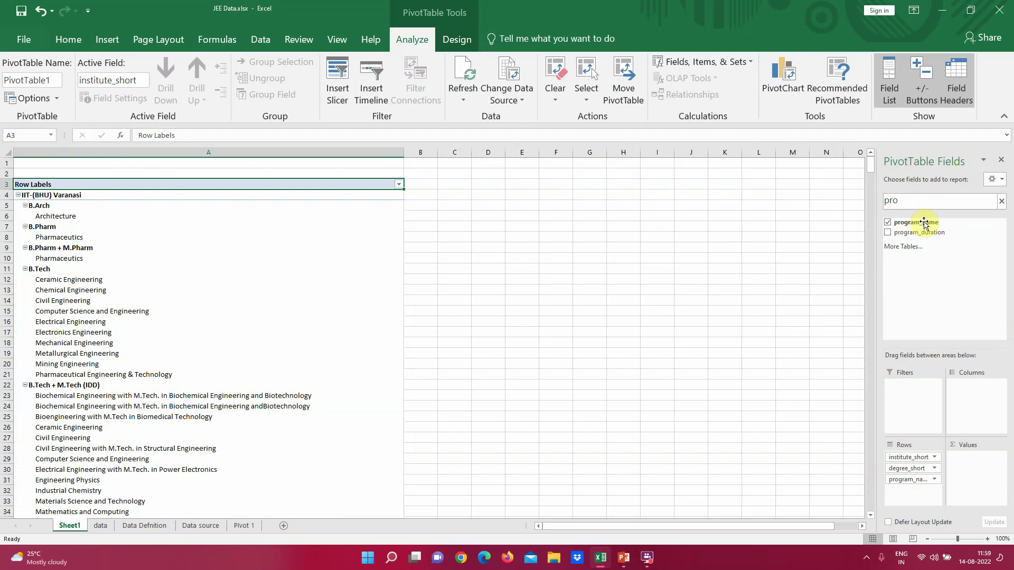
left_click(1002, 201)
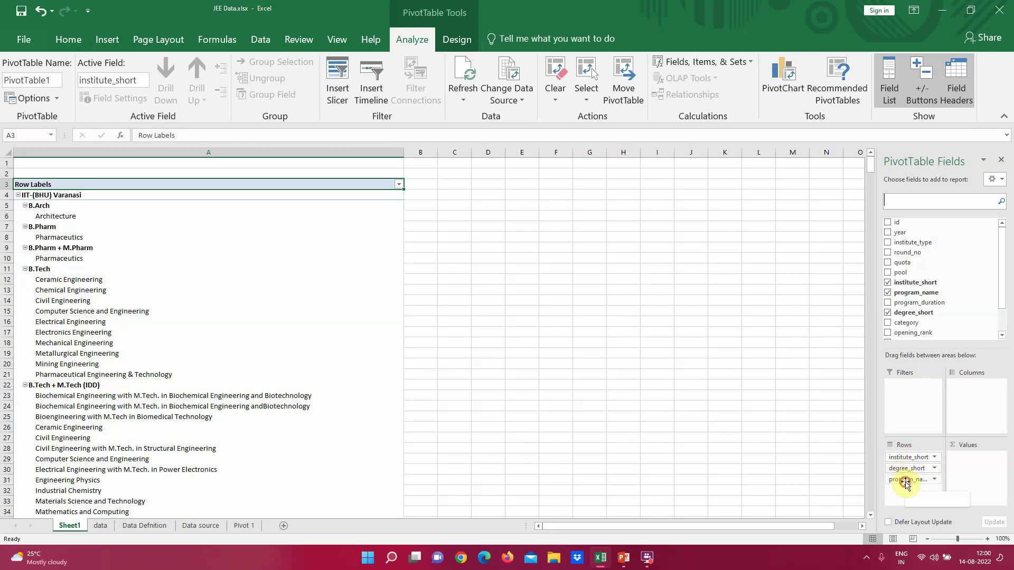
Try program_name above degree_short in the Rows area and restore the original order.
mouse_move(907, 480)
left_mouse_down()
mouse_move(896, 467)
mouse_move(904, 463)
left_mouse_up()
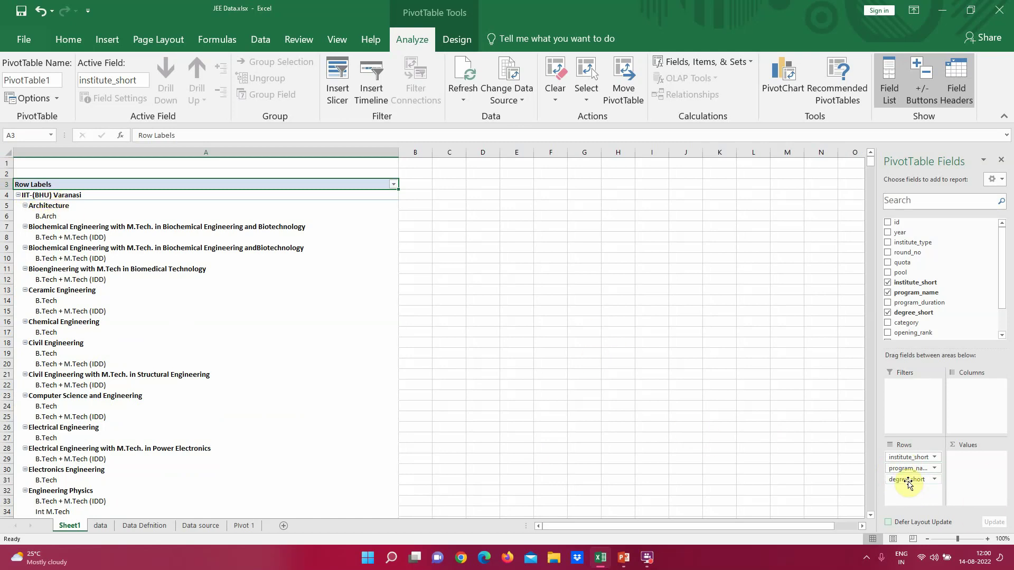
left_click_drag(908, 480, 906, 465)
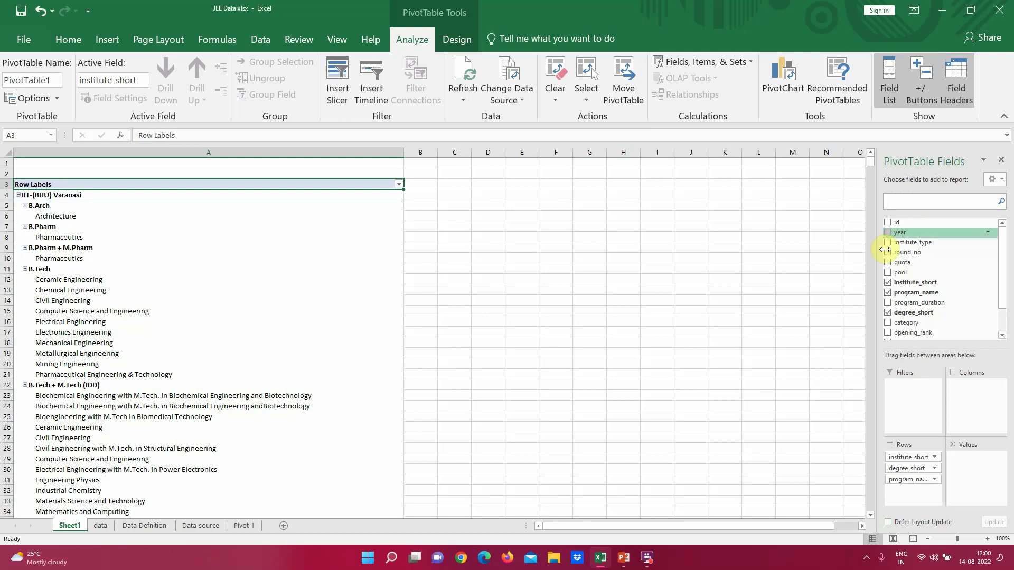
Find opening_rank and closing_rank in the field list and add both to the Values area.
left_click(911, 204)
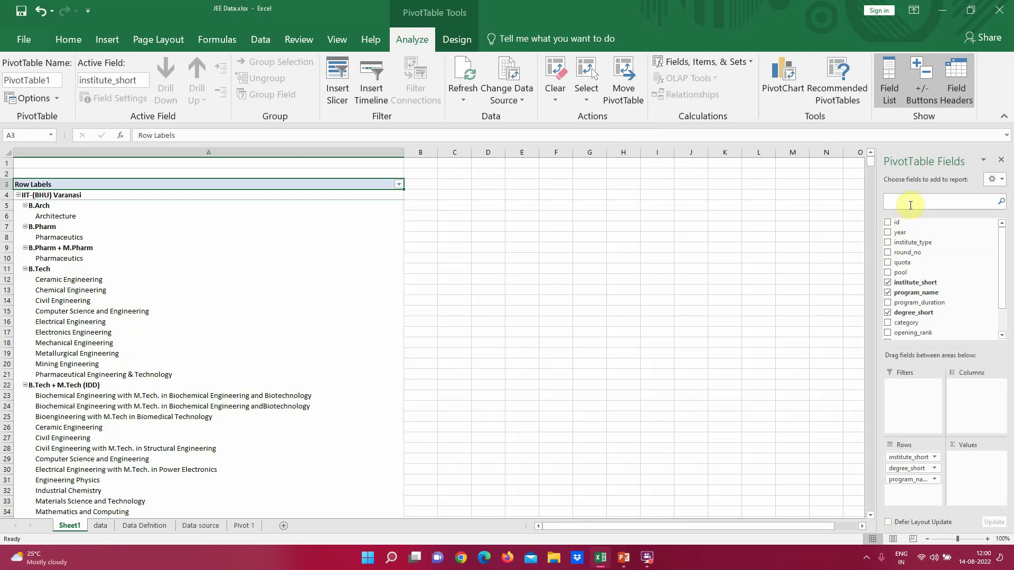
type("open")
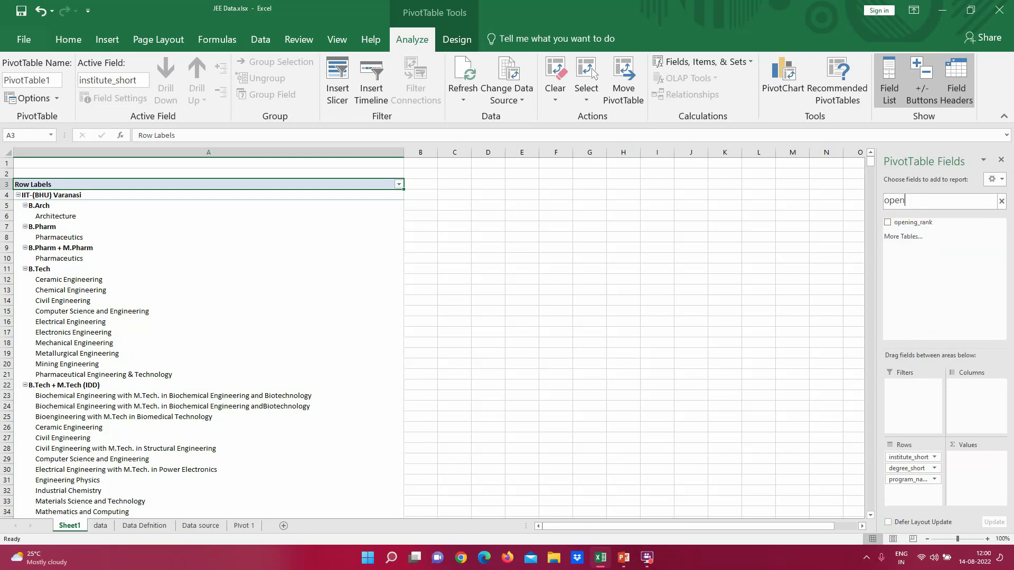
left_click_drag(911, 216, 962, 473)
left_click_drag(921, 201, 853, 201)
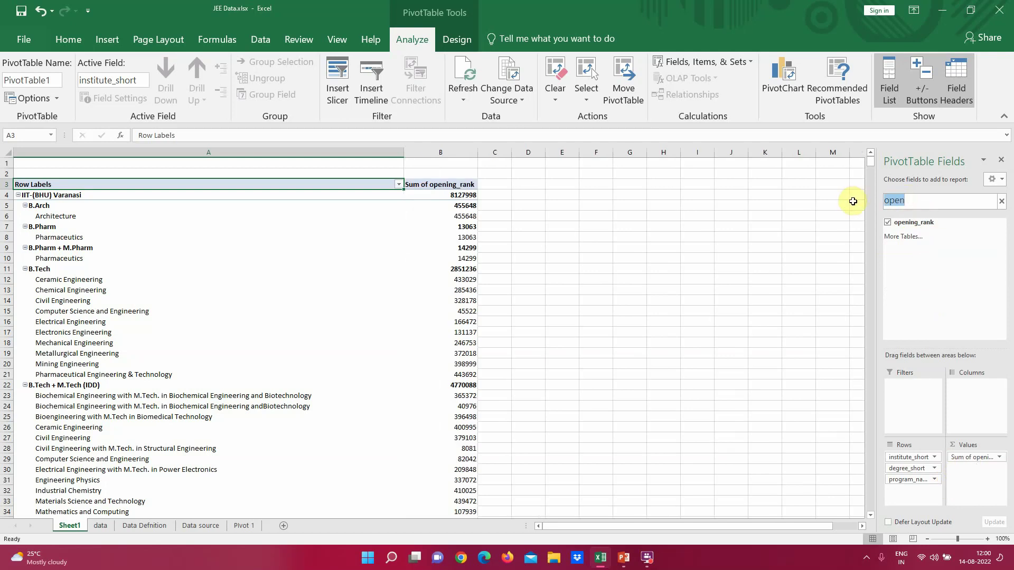
type("clos")
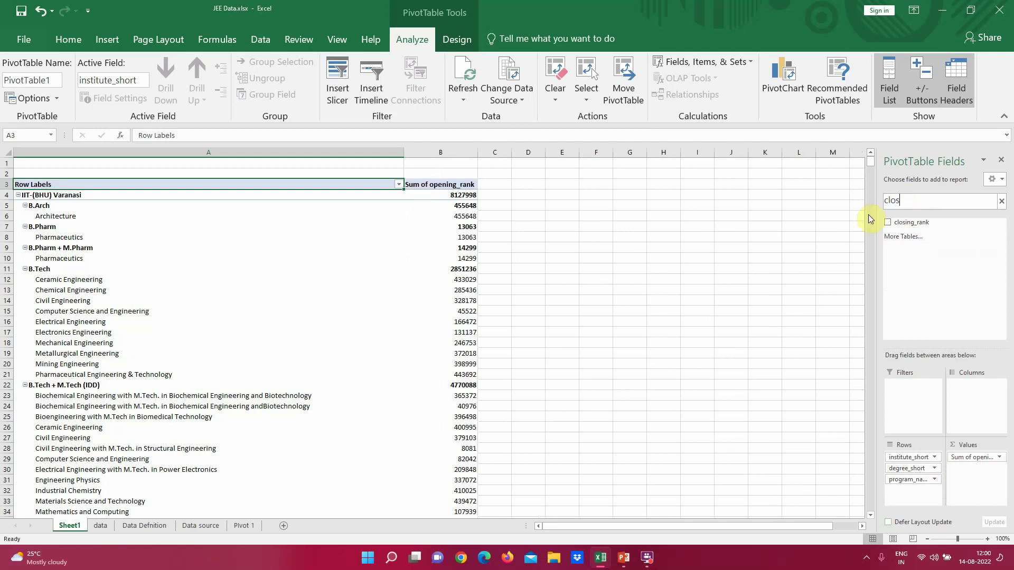
left_click_drag(912, 222, 959, 463)
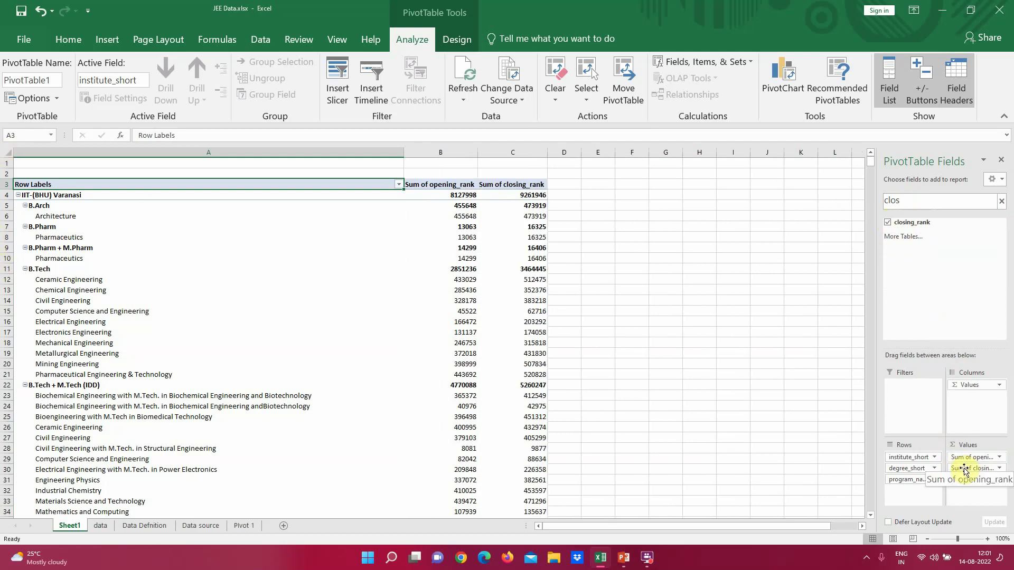
Change the opening_rank value field to be summarized by Min.
left_click(999, 459)
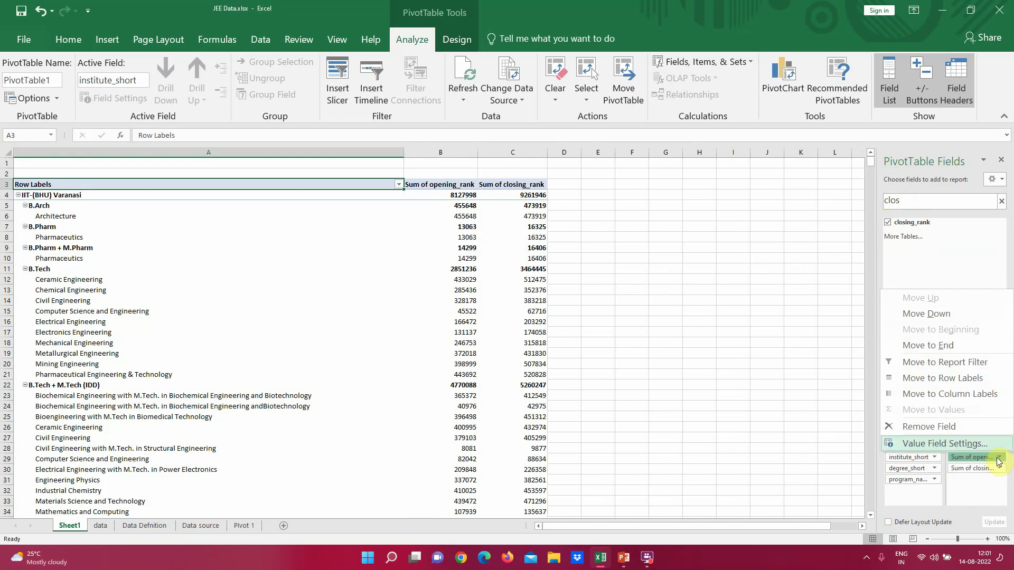
left_click(929, 444)
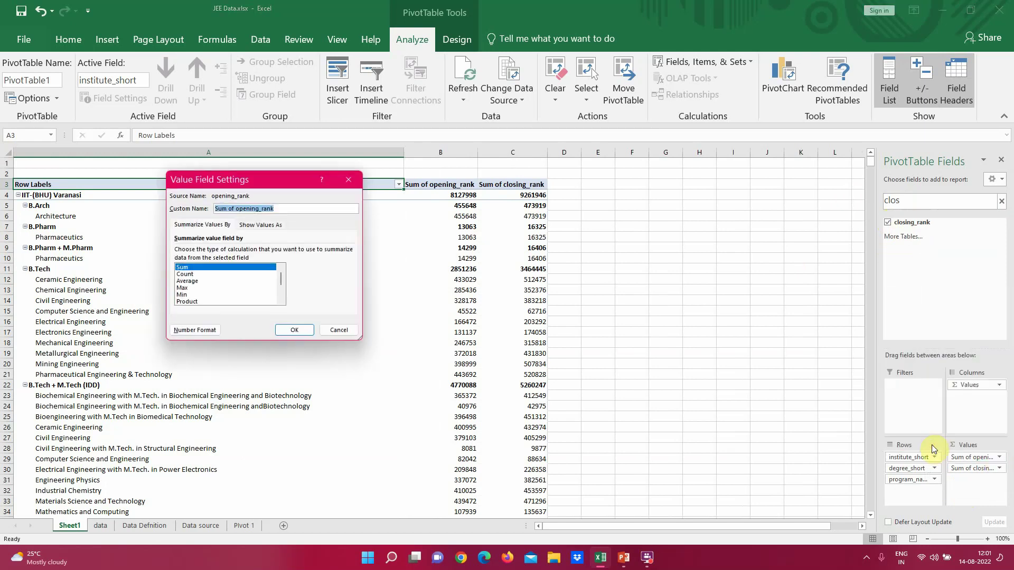
left_click(182, 294)
left_click(294, 330)
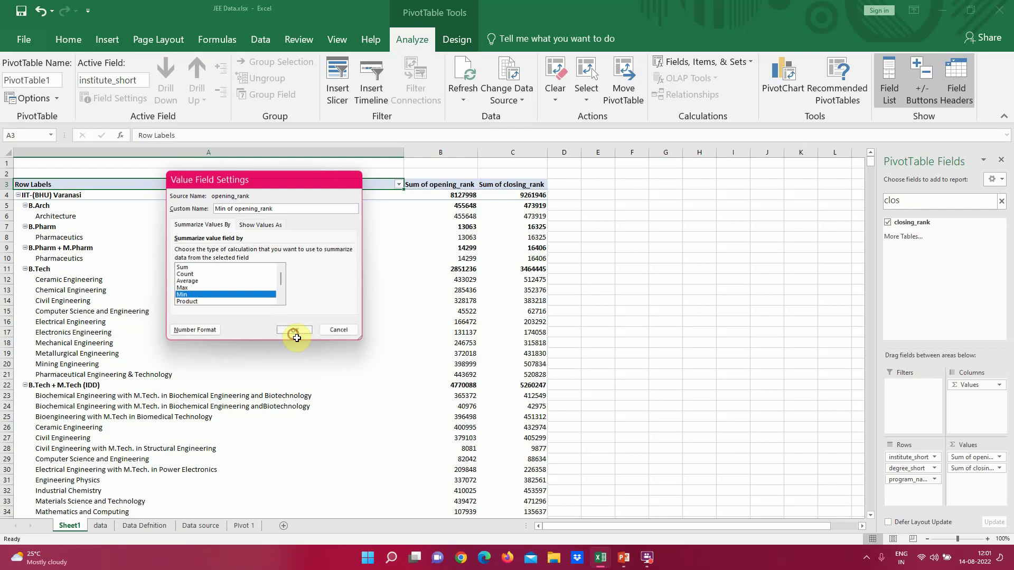
Summarize the closing_rank value field by Max and select the B.Tech Computer Science and Engineering row of IIT-(BHU) Varanasi.
left_click(1000, 469)
left_click(945, 455)
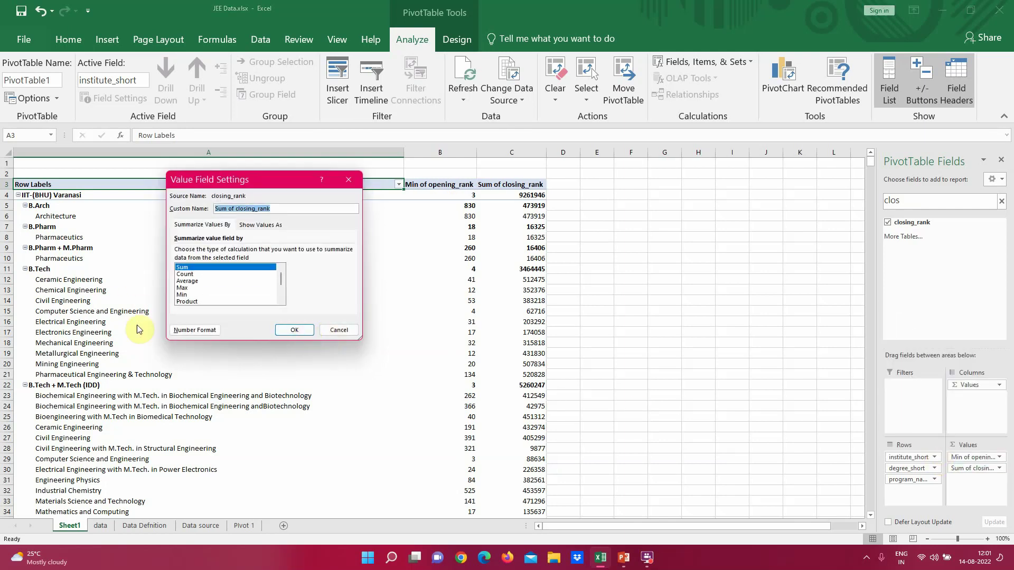
left_click(182, 288)
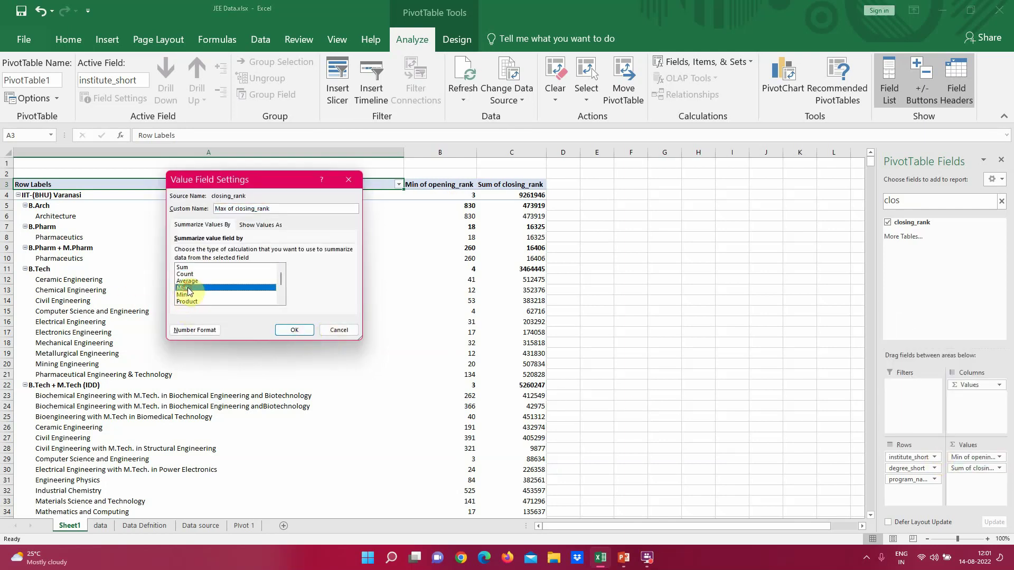
left_click(299, 330)
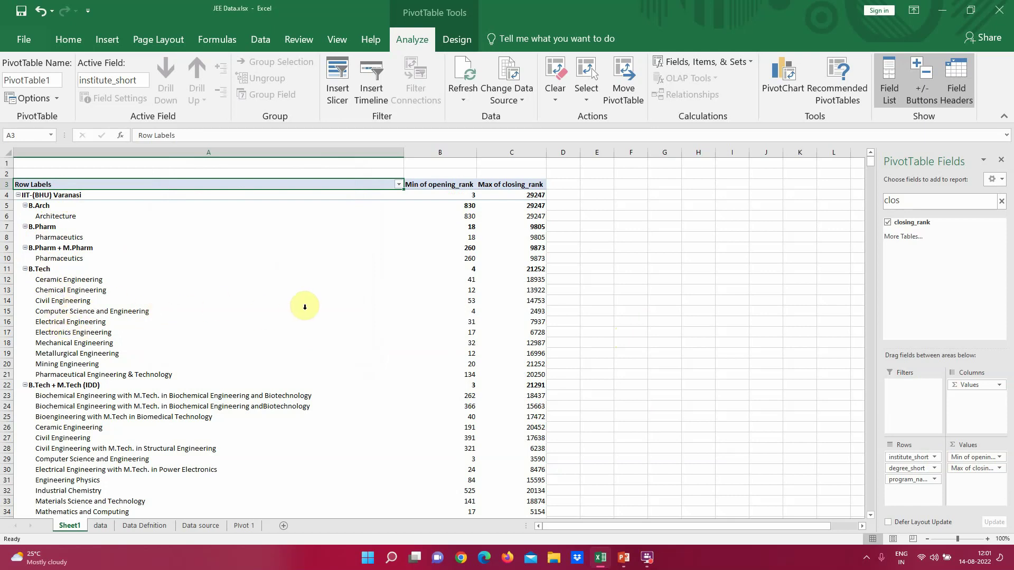
left_click(6, 311)
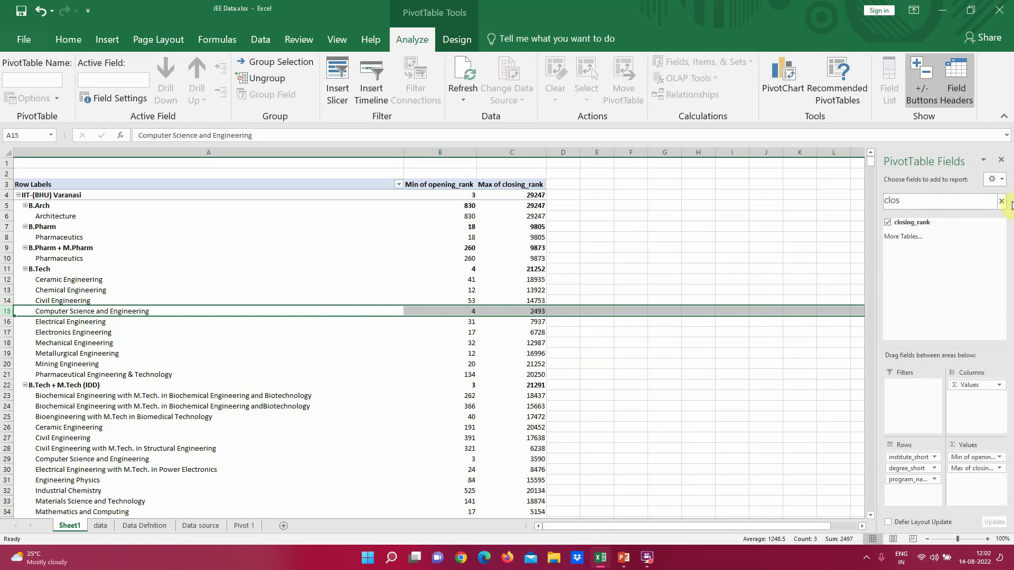
Find year and institute_type in the PivotTable field list and add both, in that order, to the Filters area.
key("BackSpace")
key("BackSpace")
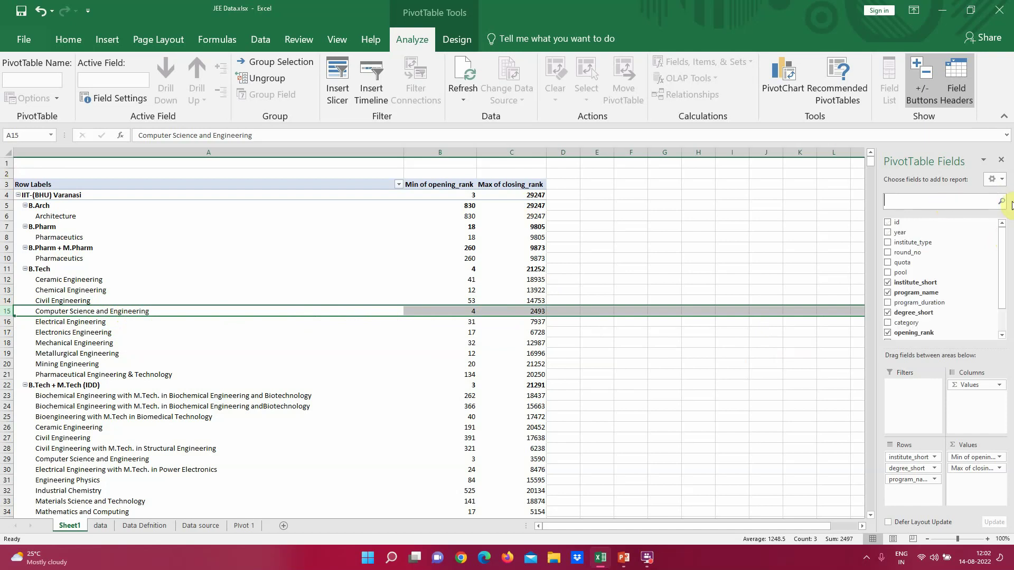
type("ye")
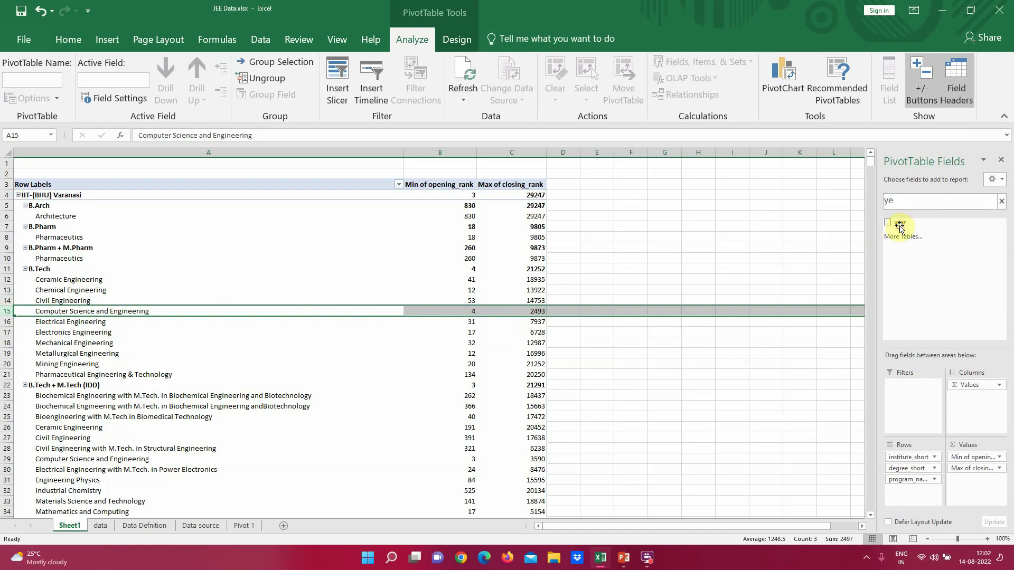
left_click_drag(898, 222, 904, 386)
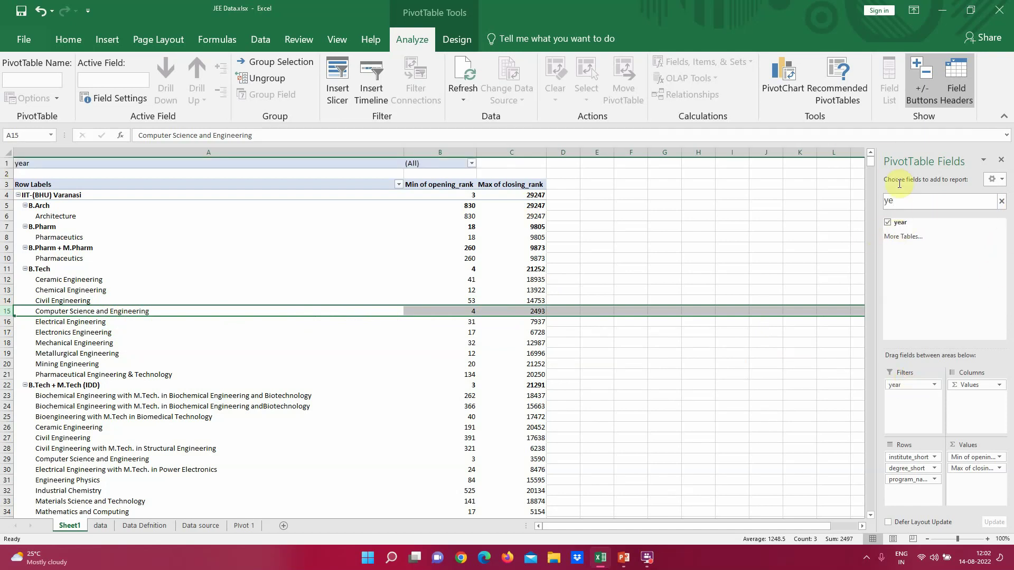
double_click(893, 201)
type("inst")
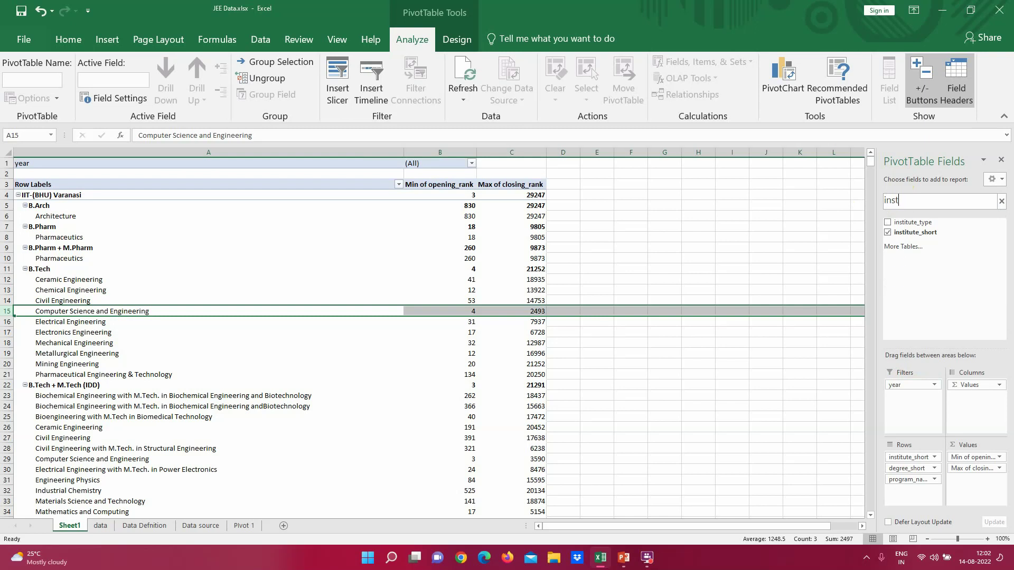
left_click_drag(913, 223, 918, 403)
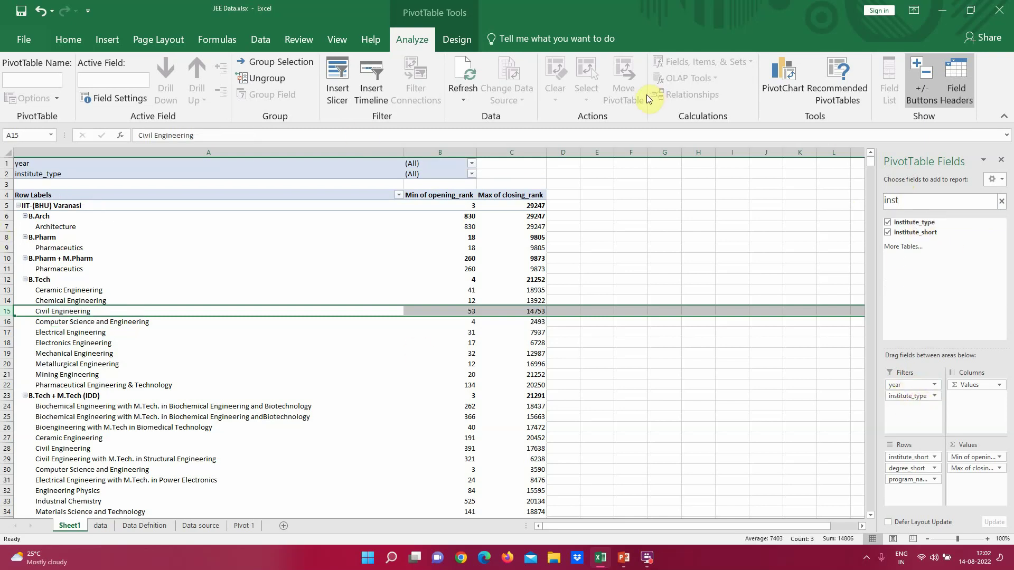
Filter the PivotTable to year 2021 and select the B.Tech Computer Science and Engineering row of IIT-(BHU) Varanasi.
left_click(472, 163)
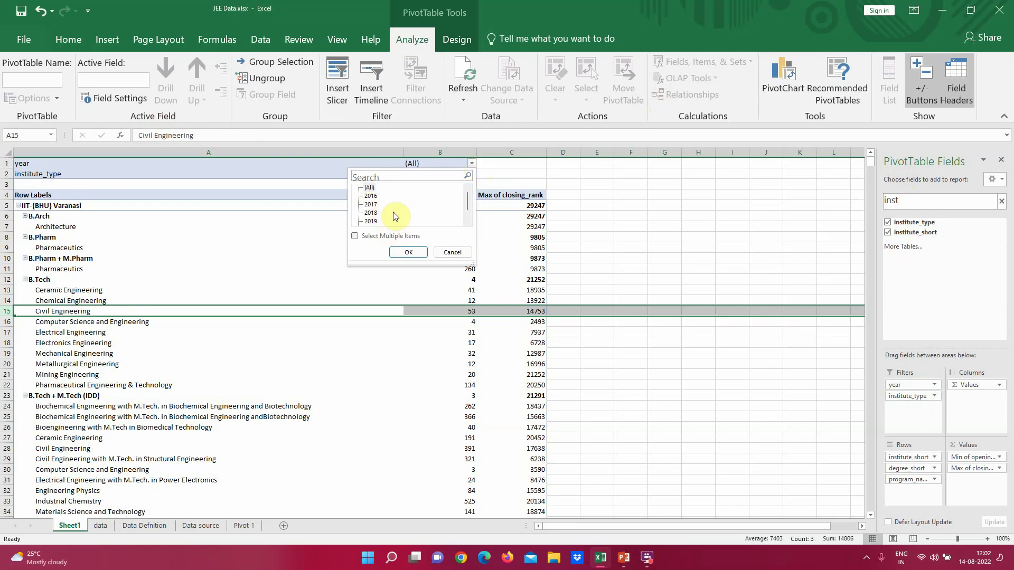
scroll(467, 210, "down", 1)
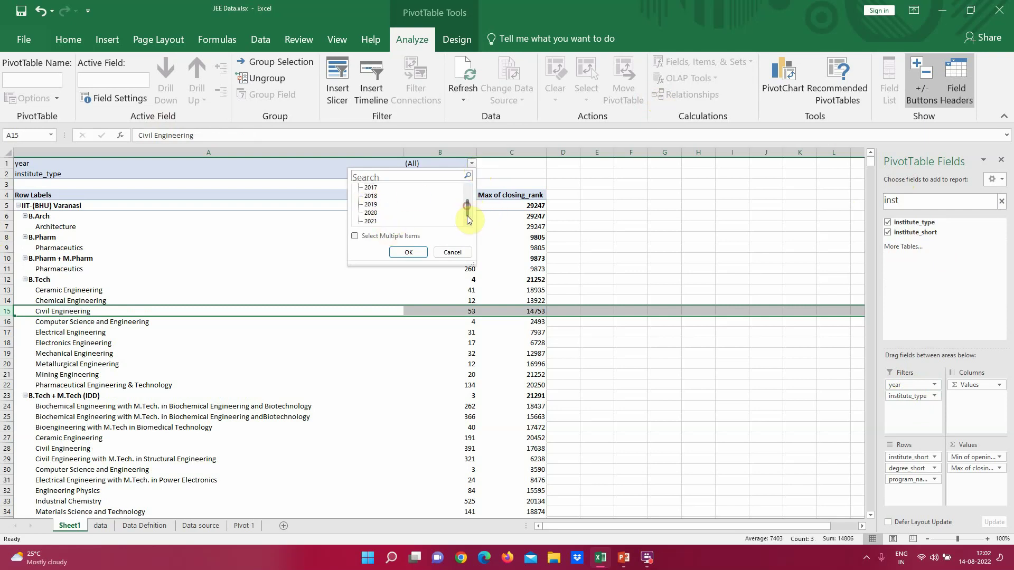
left_click(374, 221)
left_click(405, 253)
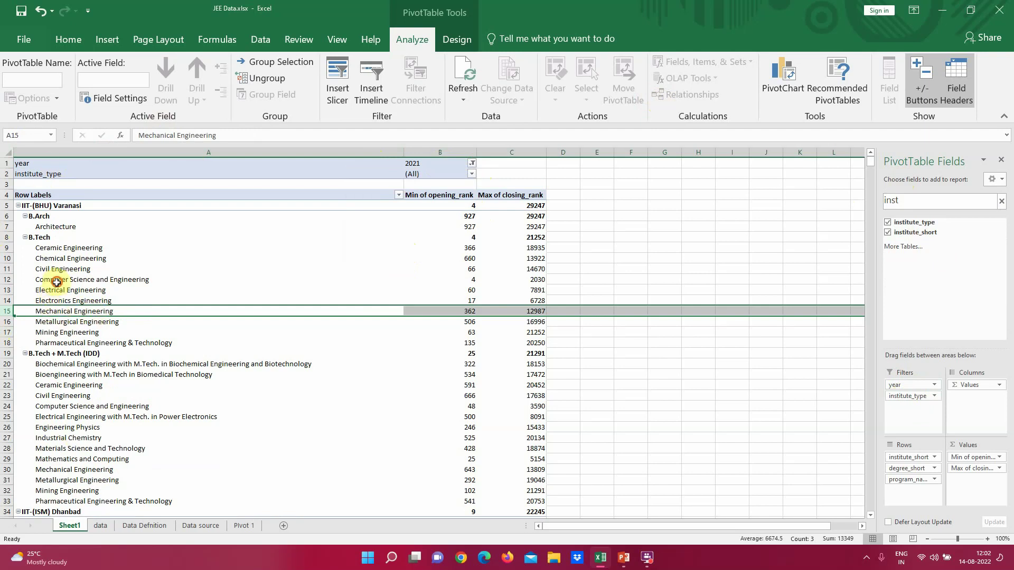
left_click(57, 281)
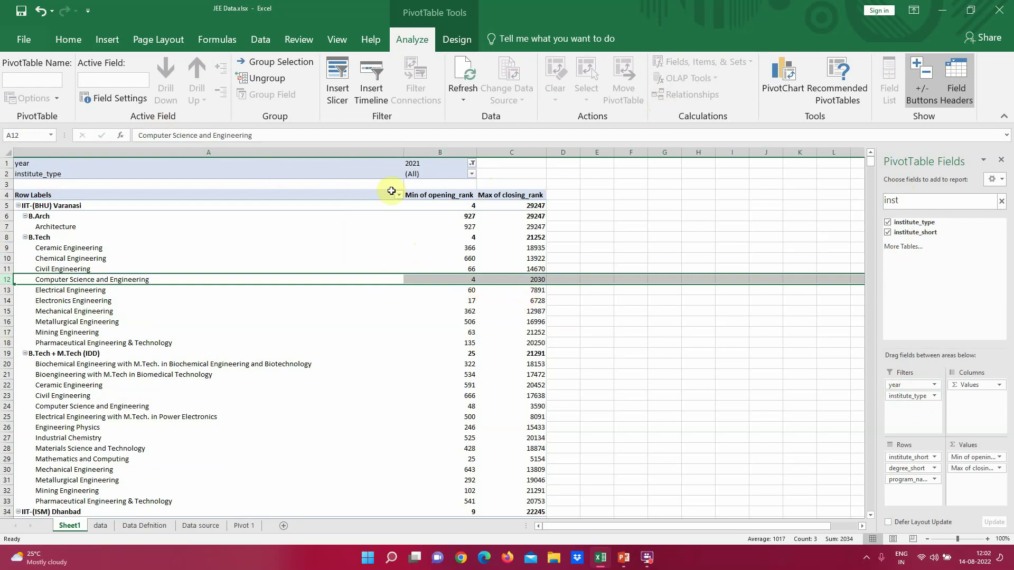
Filter institute_type to NIT and select the Computer Science and Engineering row of NIT-Agartala.
left_click(471, 174)
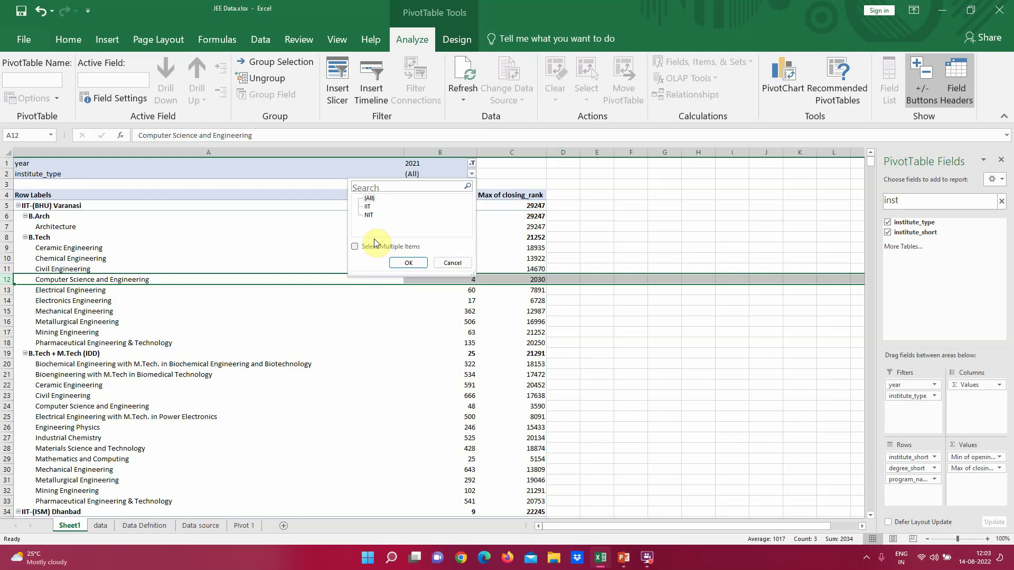
left_click(410, 265)
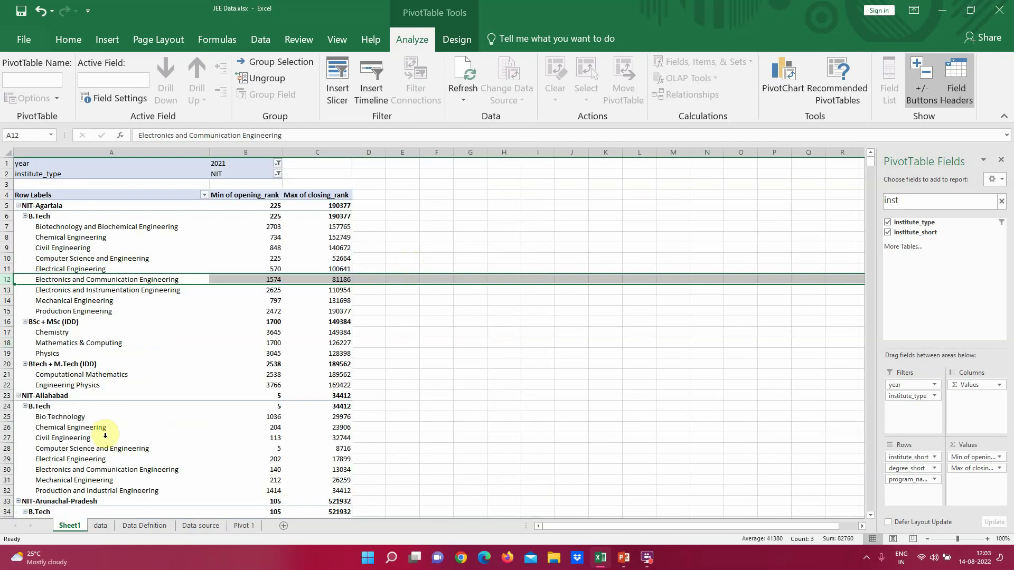
left_click(3, 258)
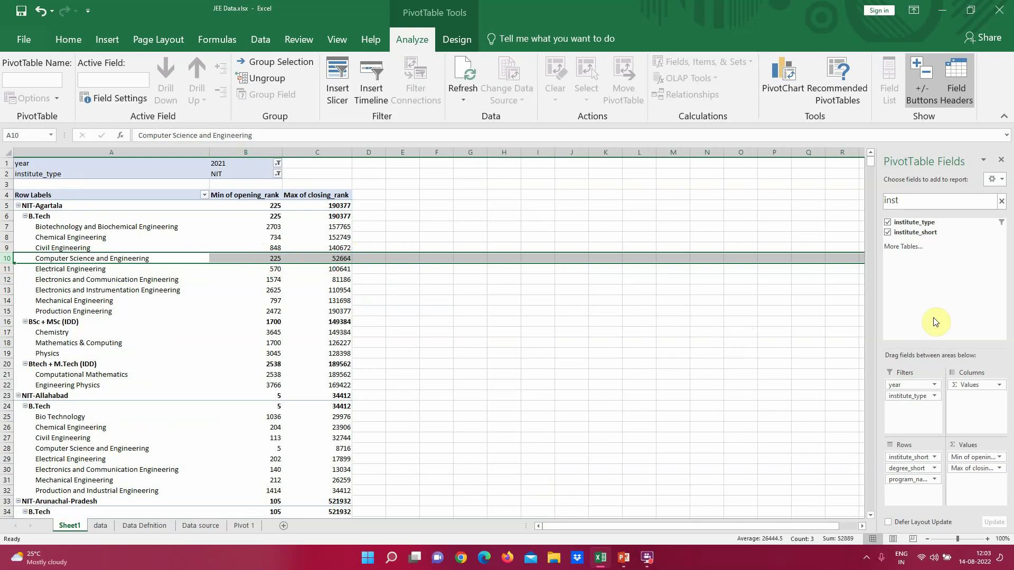
Search the PivotTable fields for "pro" and add program_duration below institute_type in the Filters area.
double_click(922, 200)
type("pr")
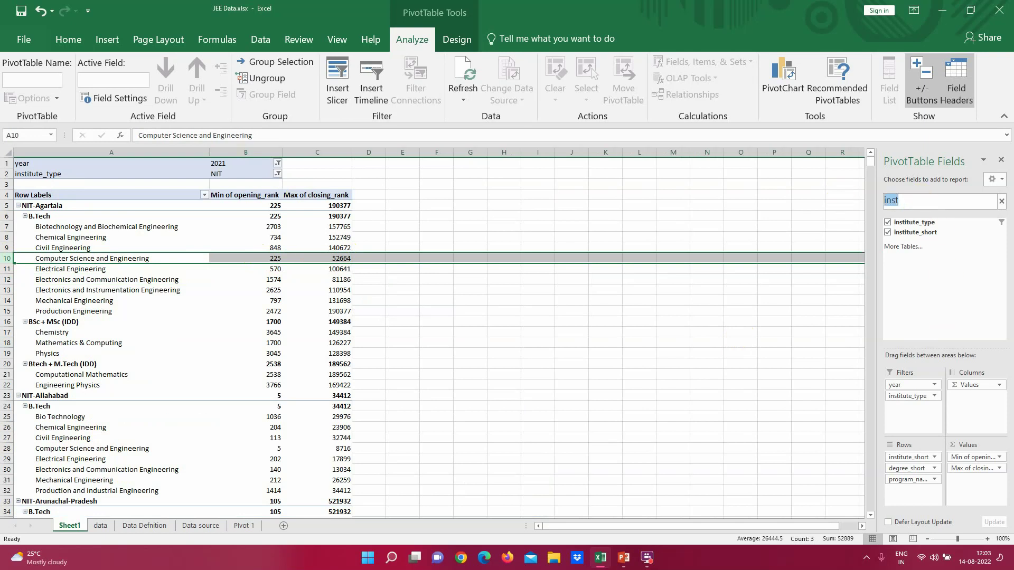
type("g")
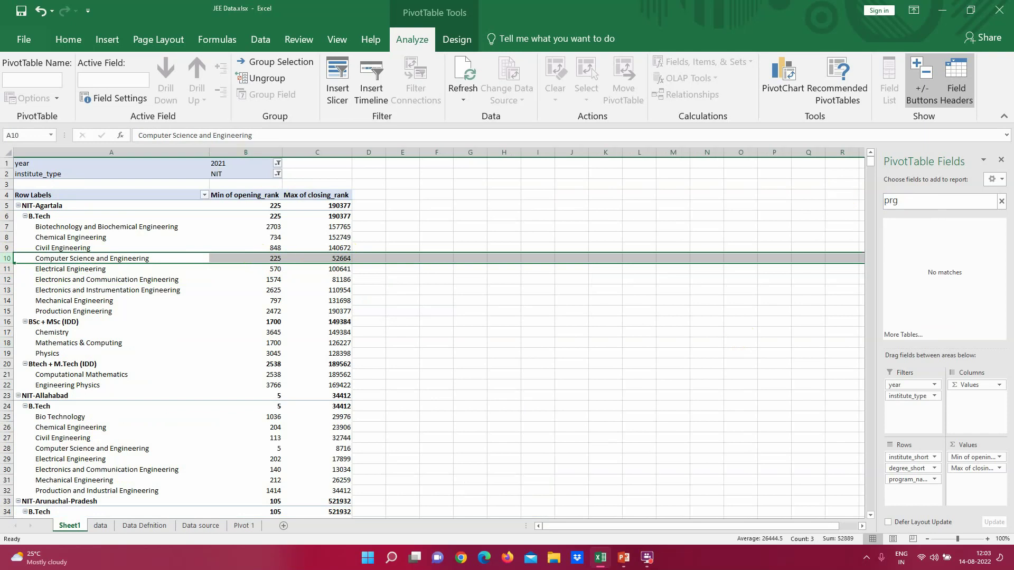
key("BackSpace")
type("o")
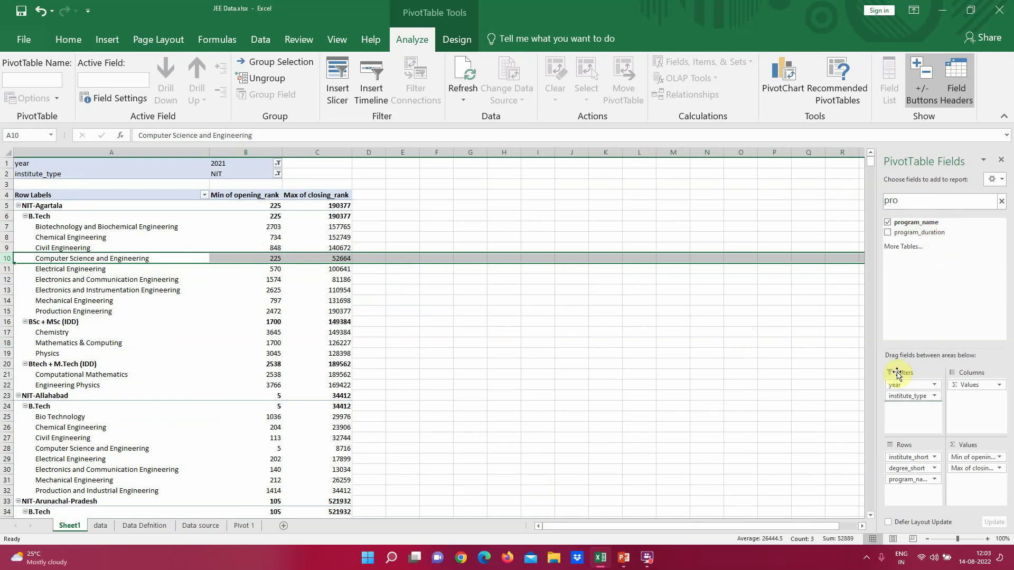
left_click_drag(897, 374, 906, 408)
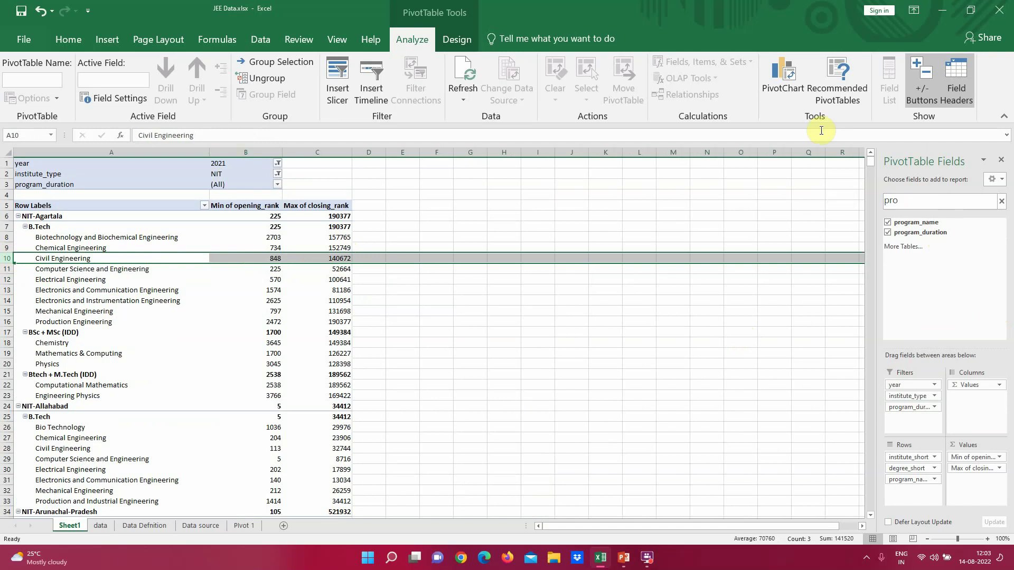
Find quota and pool in the field list and add both below program_duration in the Filters area.
left_click_drag(911, 200, 849, 201)
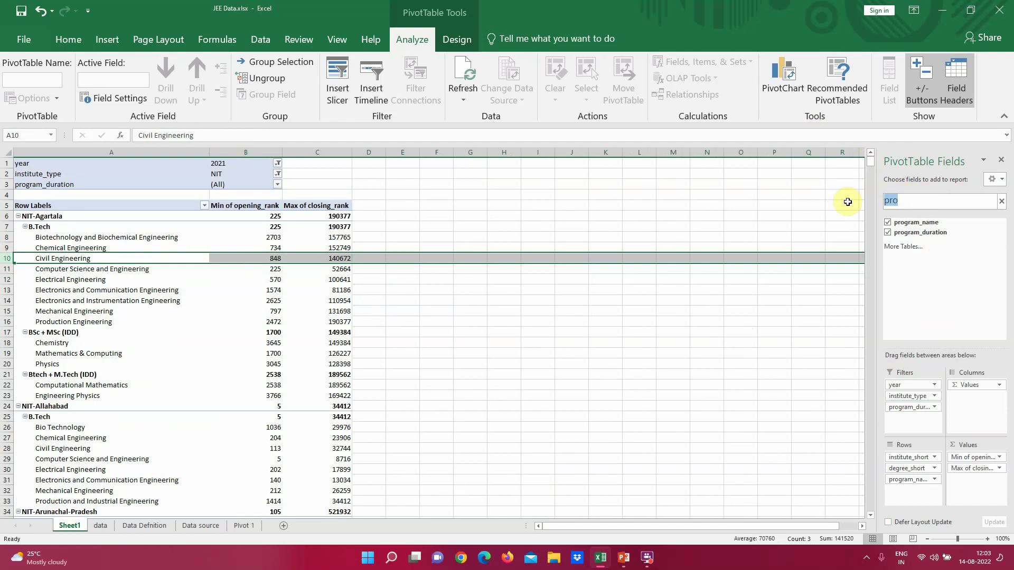
type("quot")
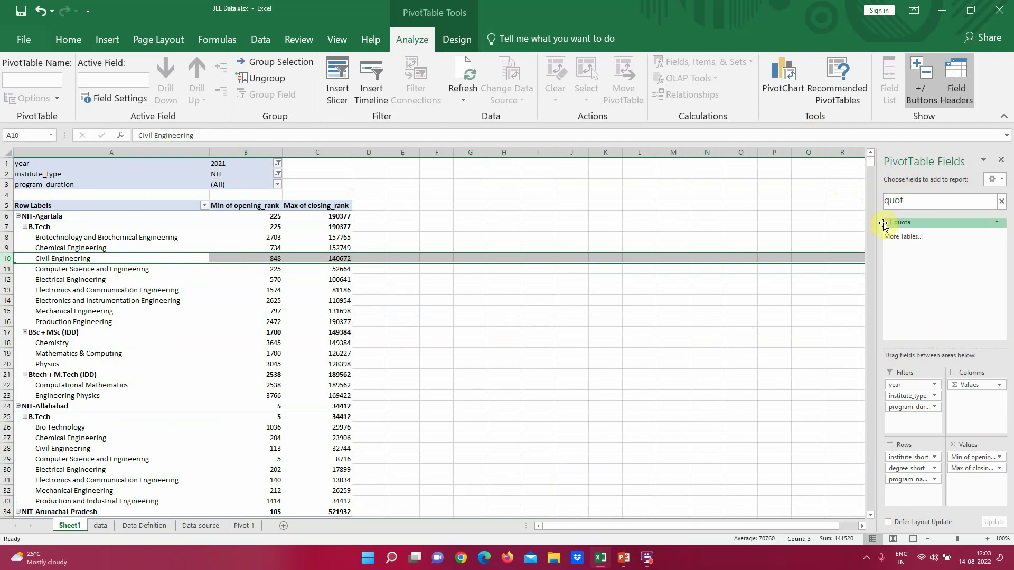
left_click_drag(901, 409, 901, 413)
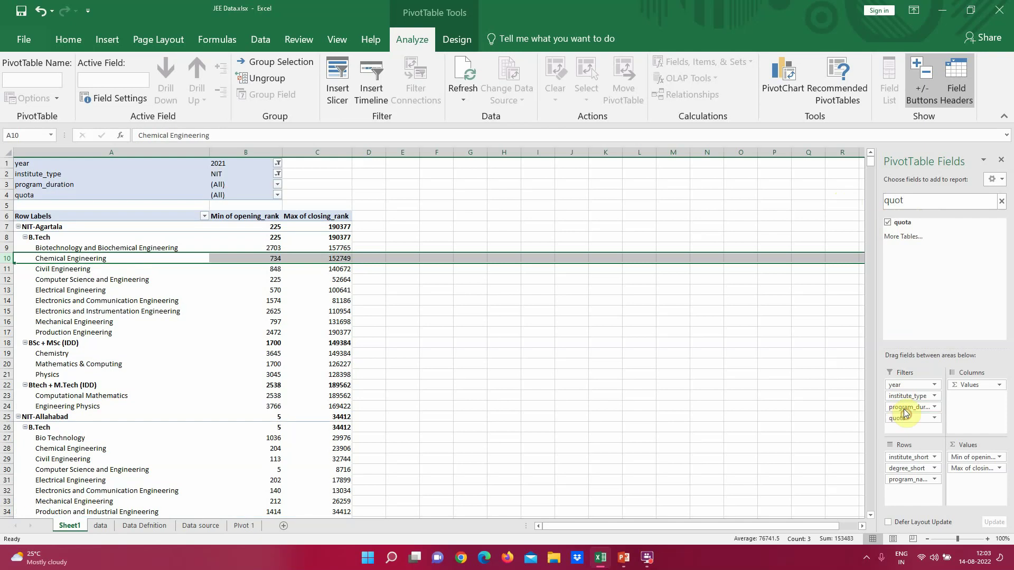
left_click_drag(932, 200, 833, 207)
type("pool")
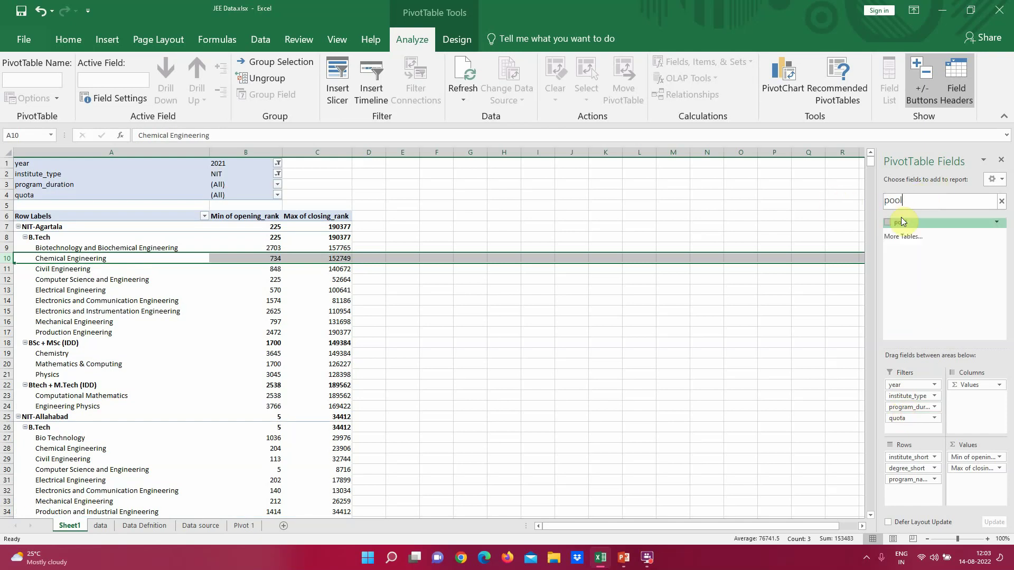
left_click_drag(898, 222, 905, 427)
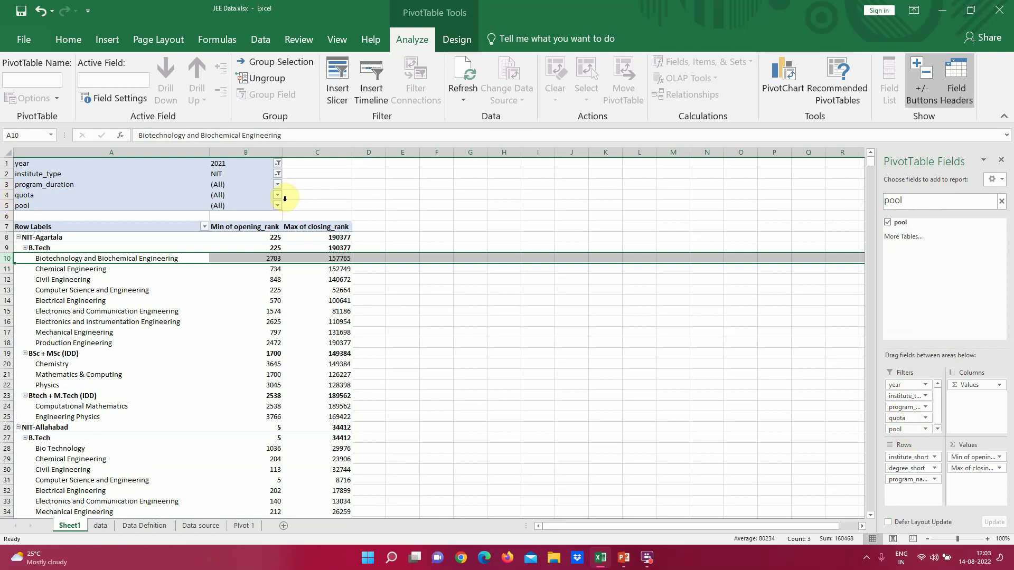
Filter institute_type to IIT and program_duration to 4 Years.
left_click(279, 177)
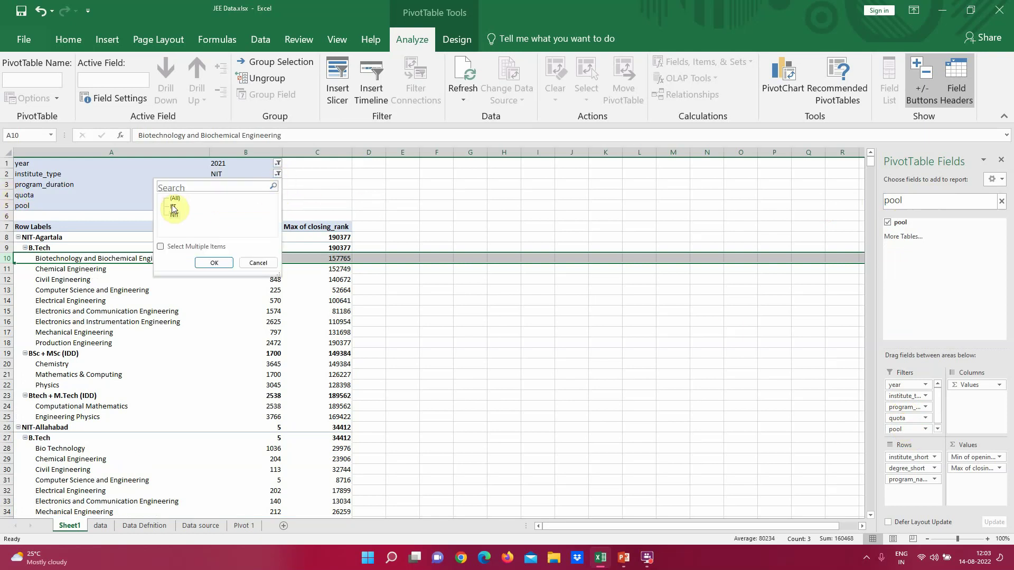
left_click(208, 262)
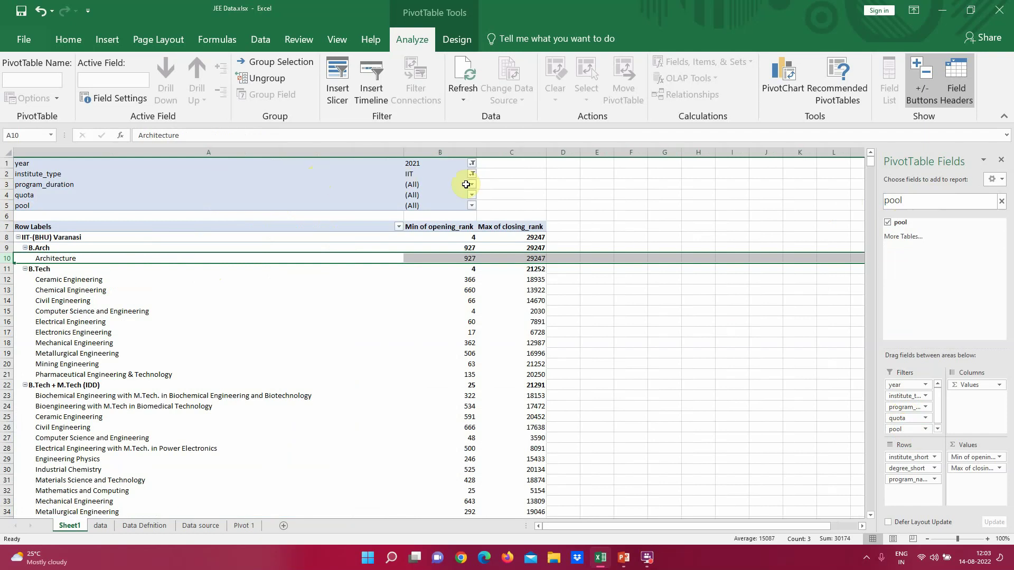
left_click(472, 184)
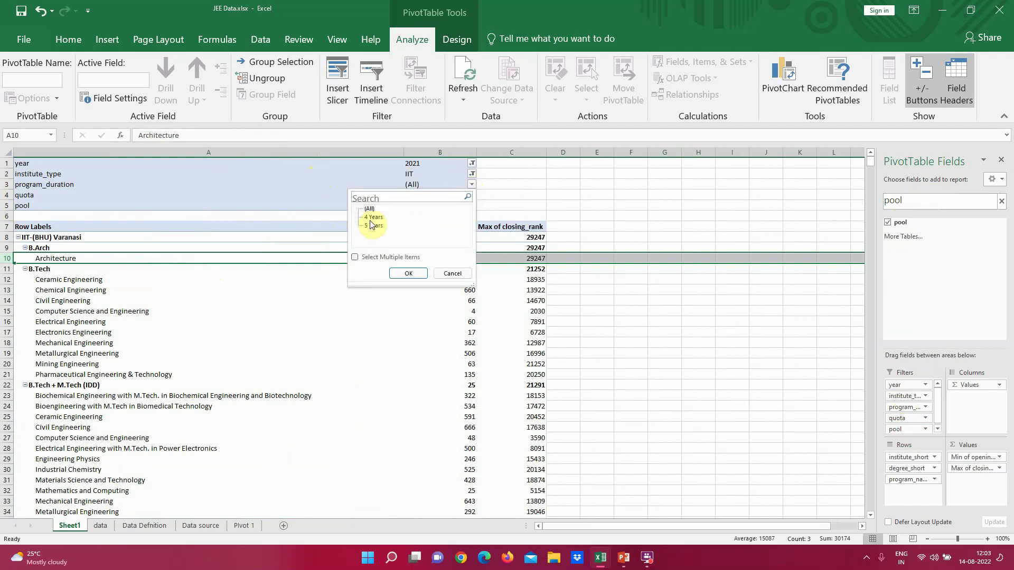
left_click(407, 278)
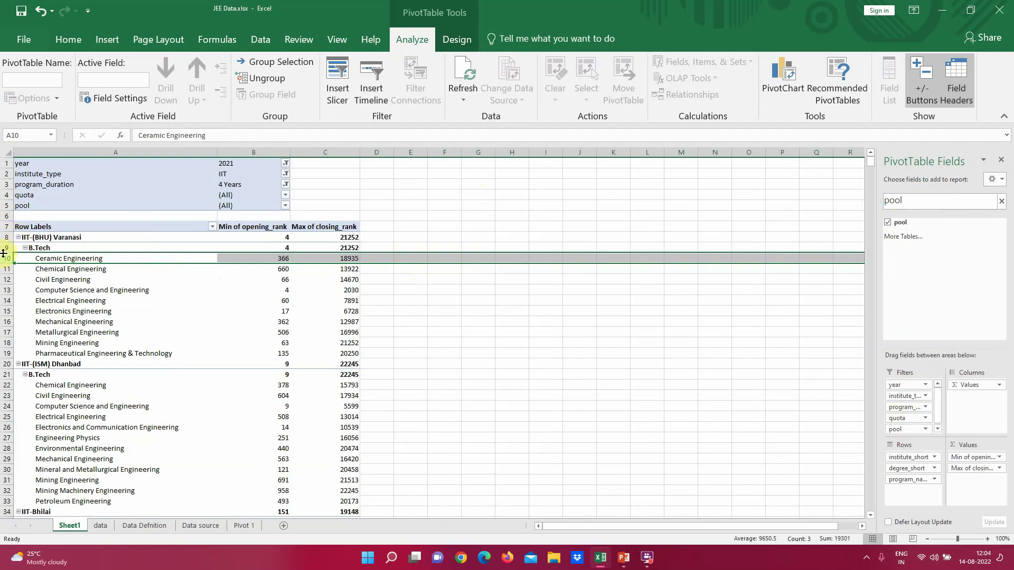
Try the program_duration filter on 5 Years and return it to 4 Years.
left_click(284, 184)
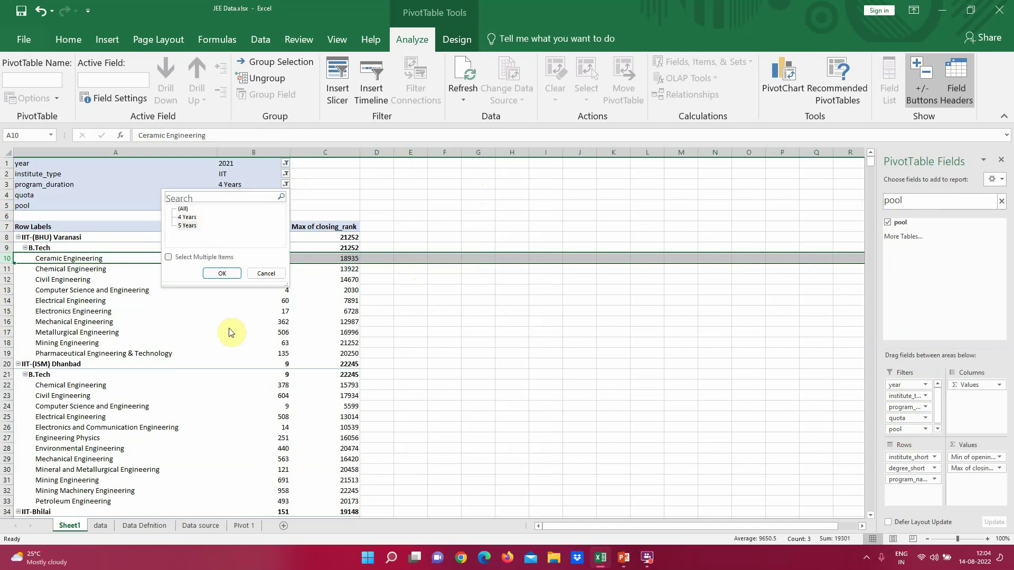
left_click(222, 273)
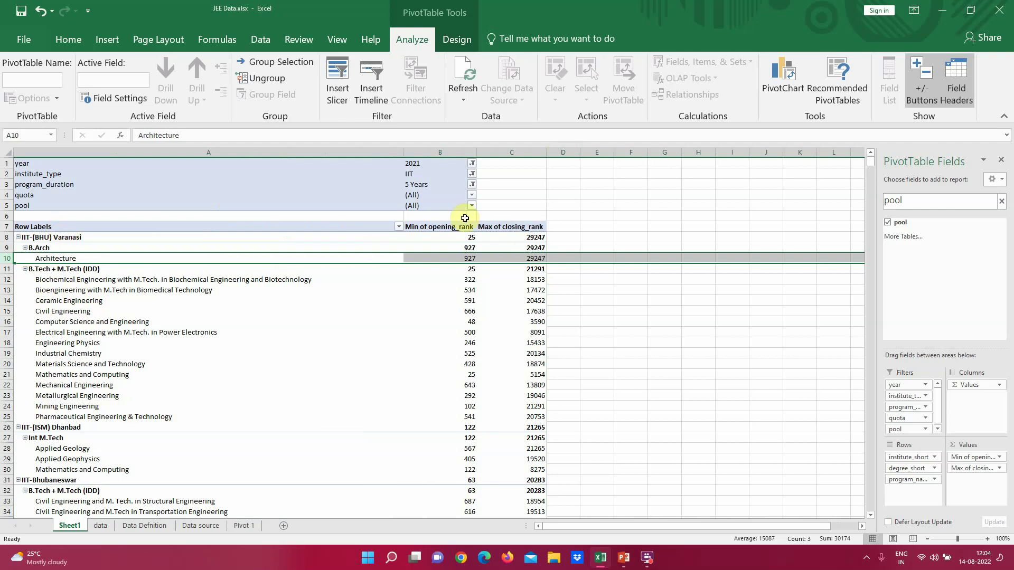
left_click(472, 185)
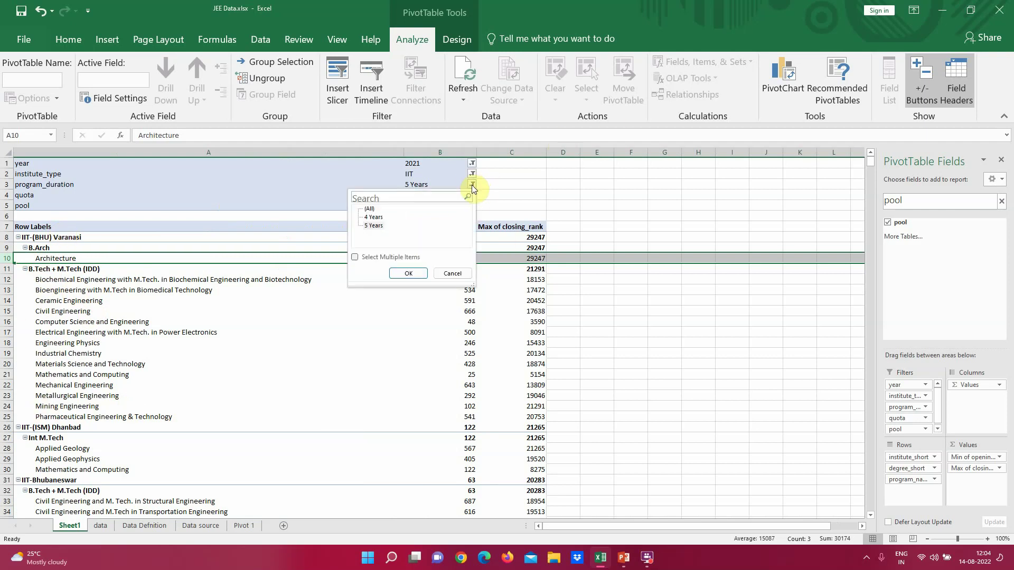
left_click(371, 220)
left_click(416, 274)
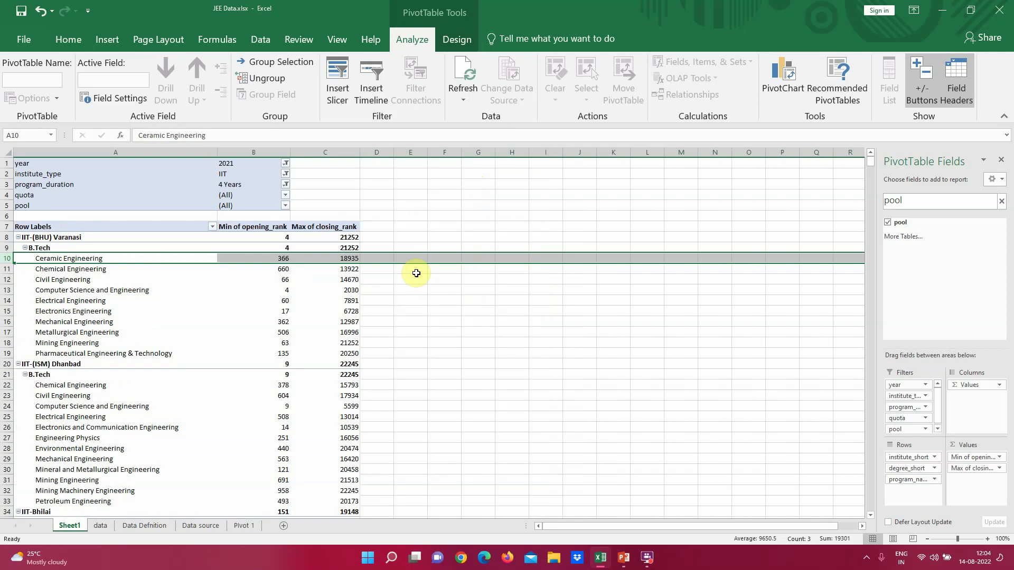
Filter quota to AI and pool to Gender-Neutral in the PivotTable.
left_click(285, 195)
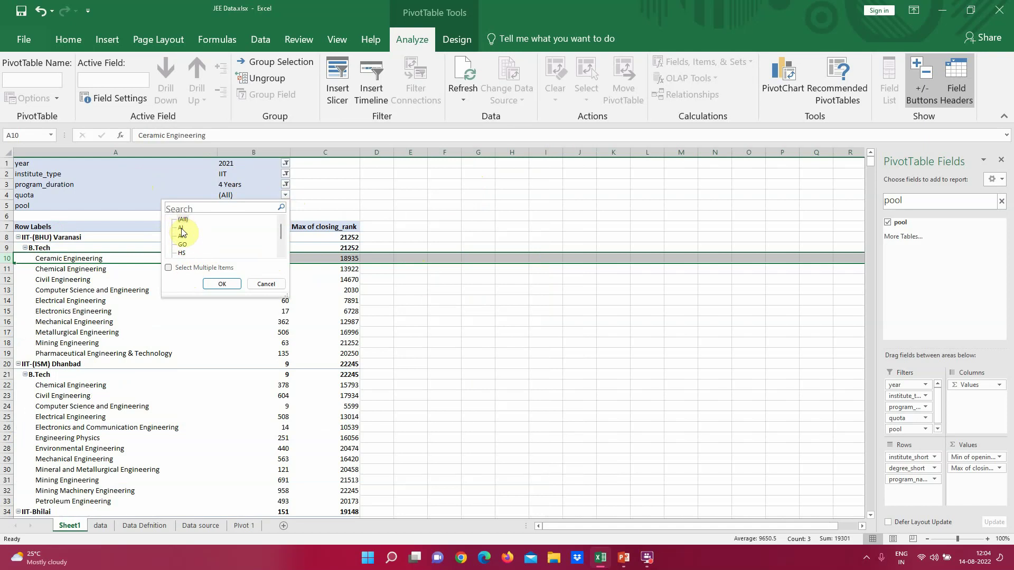
left_click(222, 284)
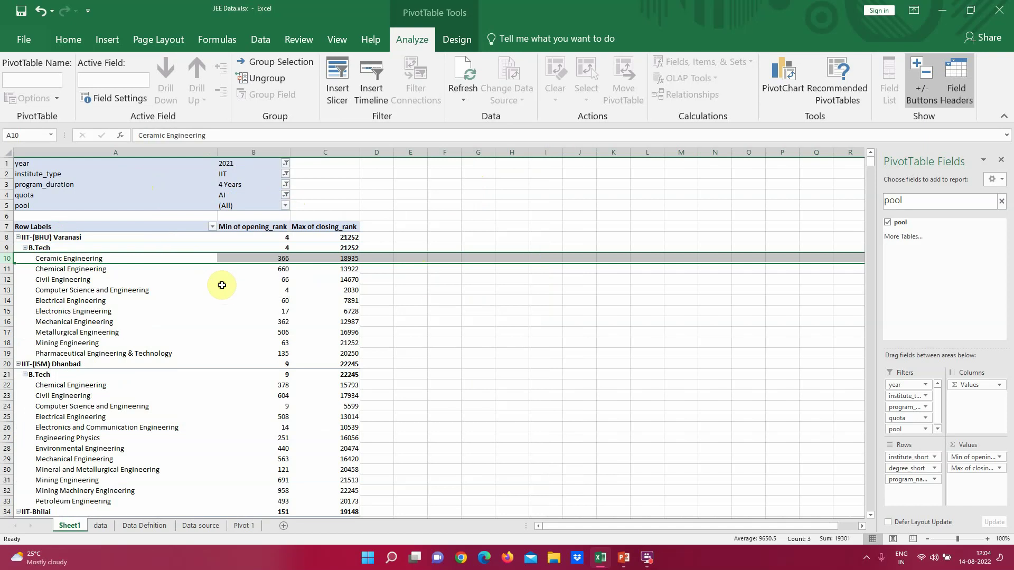
left_click(286, 205)
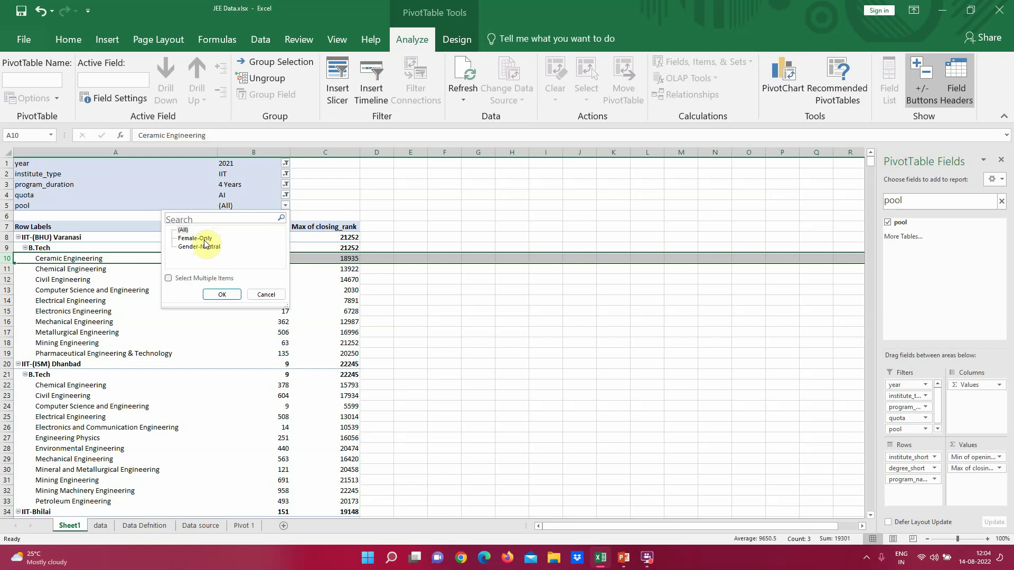
left_click(222, 295)
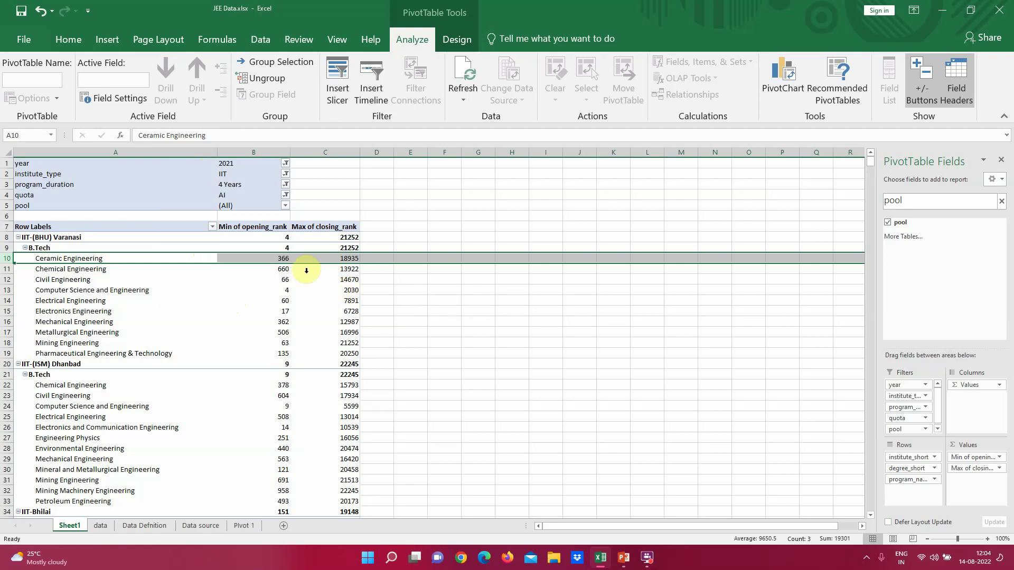
left_click(285, 206)
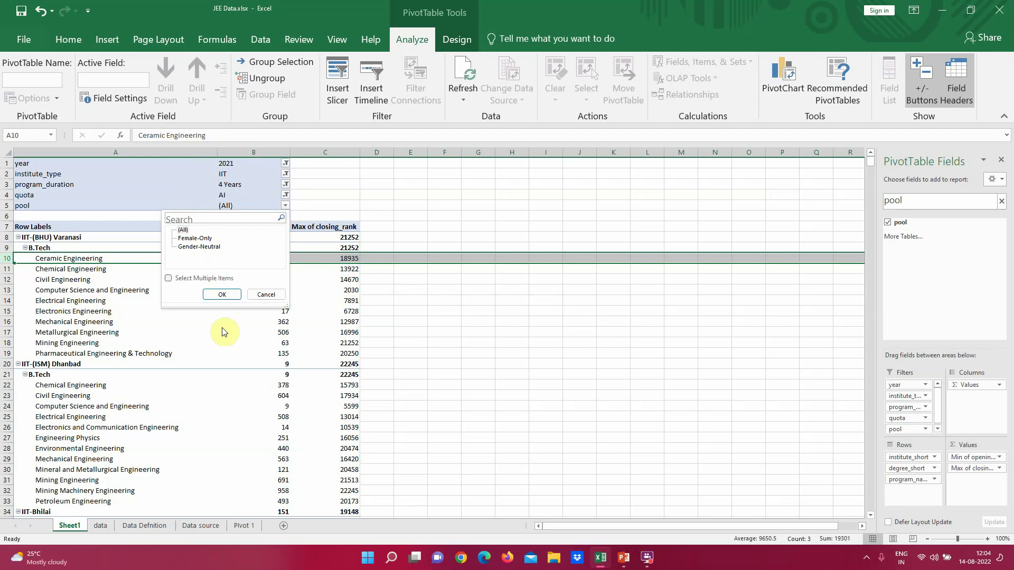
left_click(211, 247)
left_click(223, 294)
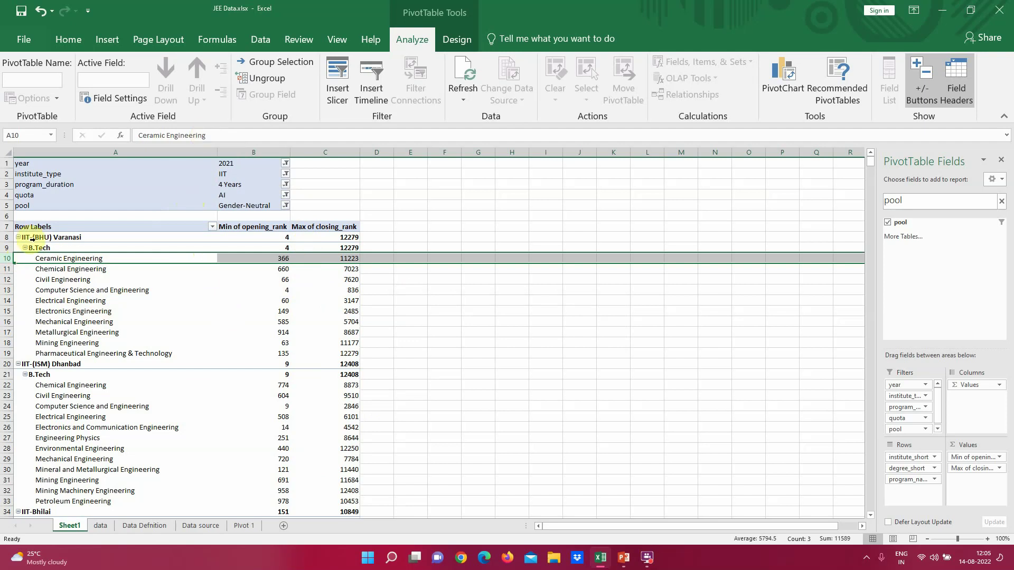
Review the filtered opening and closing ranks by IIT program and check the source rows in the data sheet.
scroll(97, 408, "down", 7)
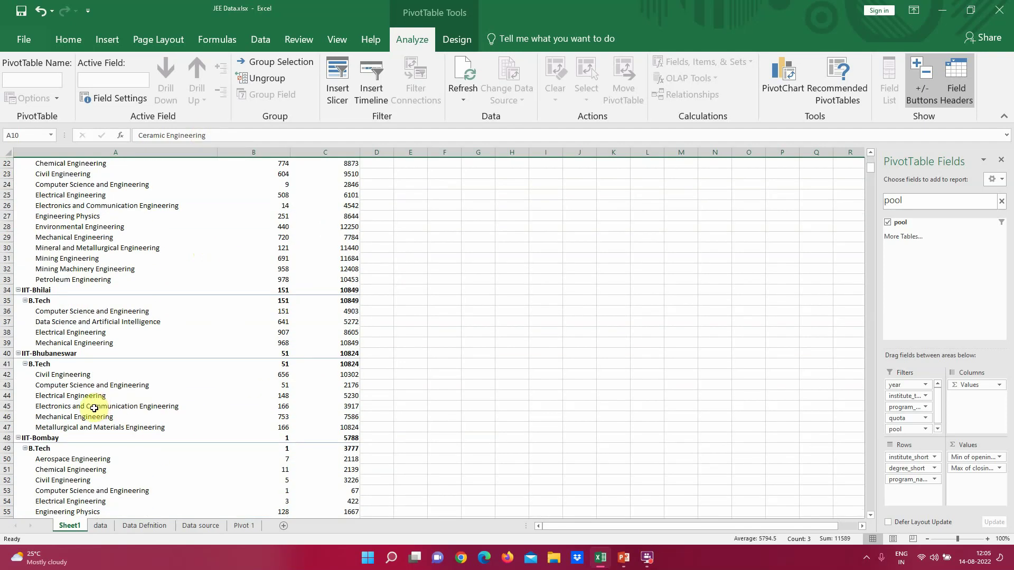
scroll(95, 408, "up", 1)
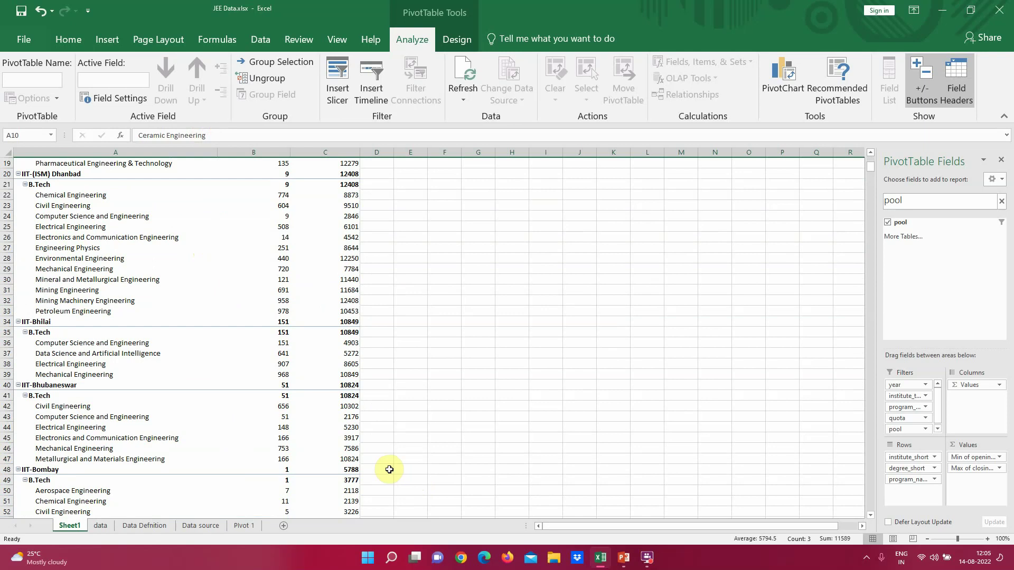
left_click(99, 526)
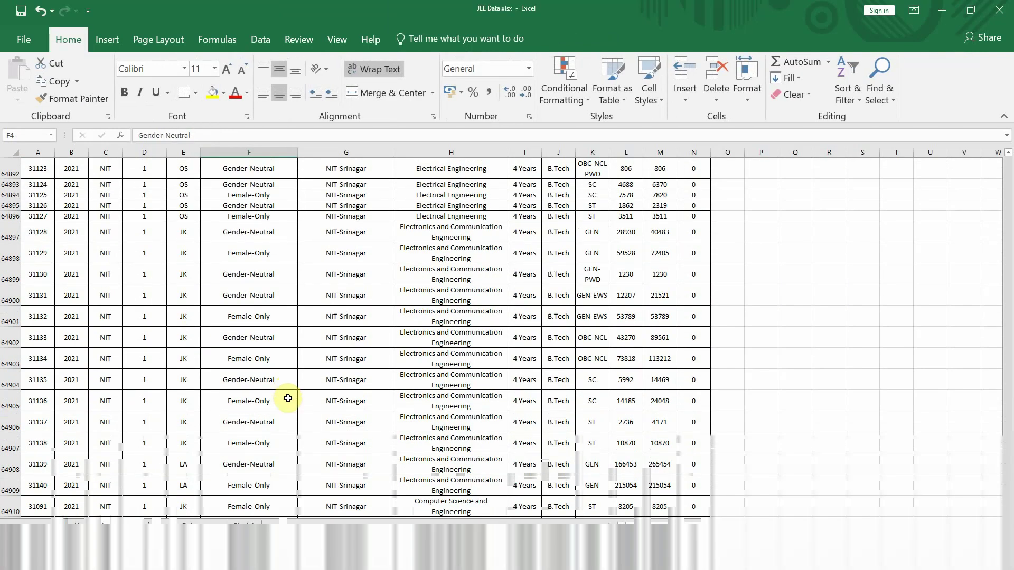
left_click(74, 525)
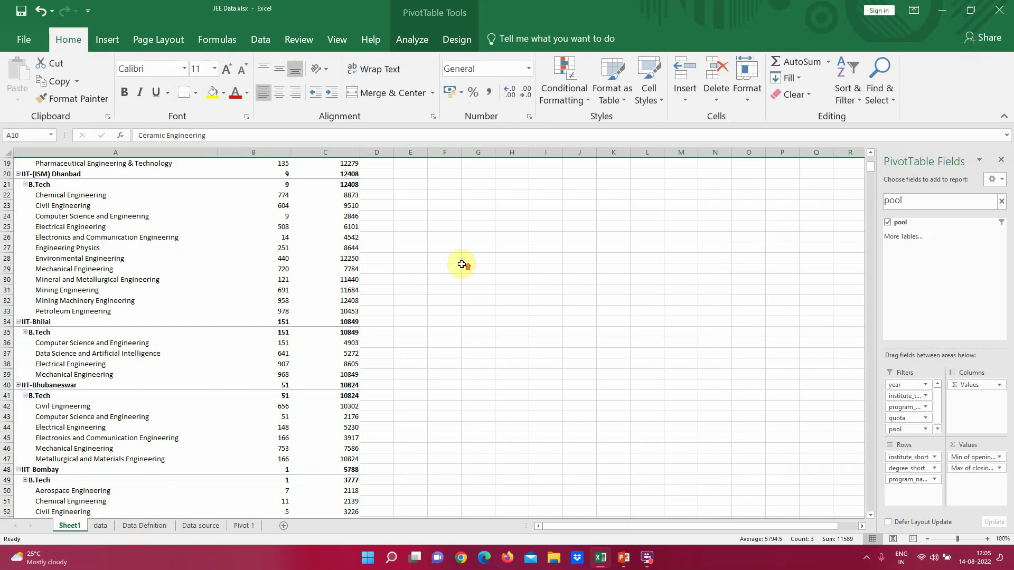
scroll(470, 270, "up", 6)
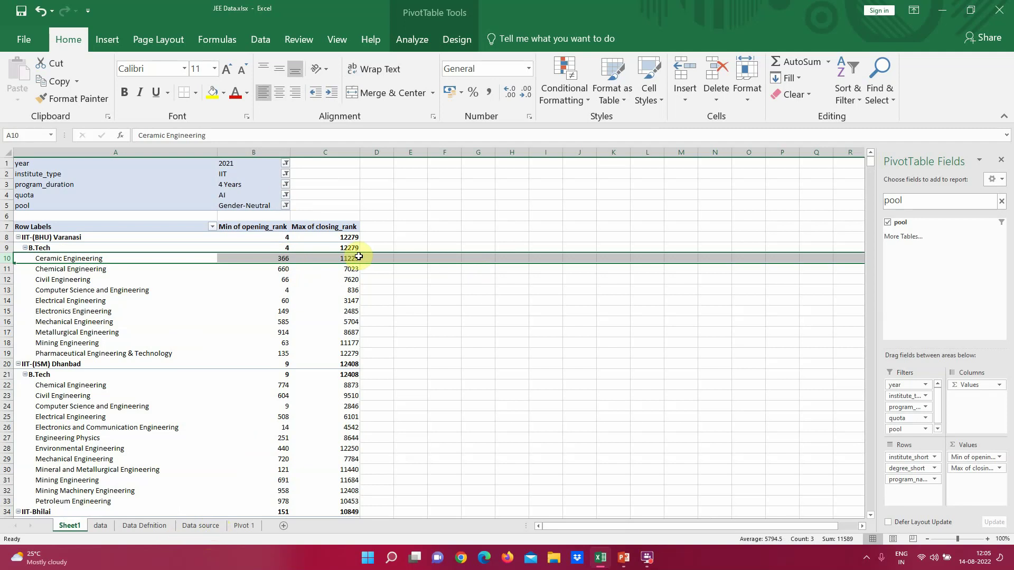
mouse_move(358, 257)
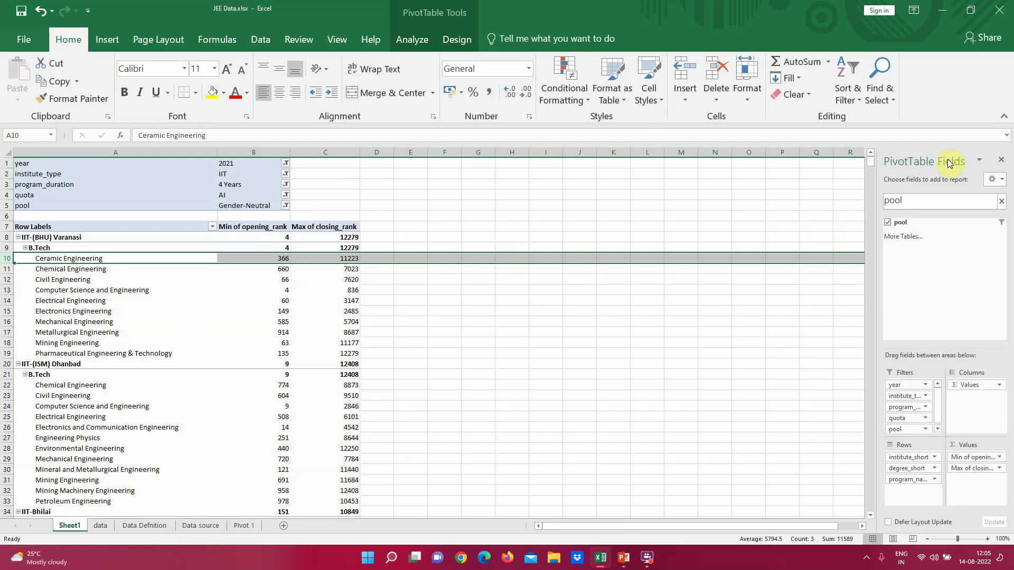
Search the PivotTable fields for "cat" and add category to the Columns area above Values.
double_click(921, 199)
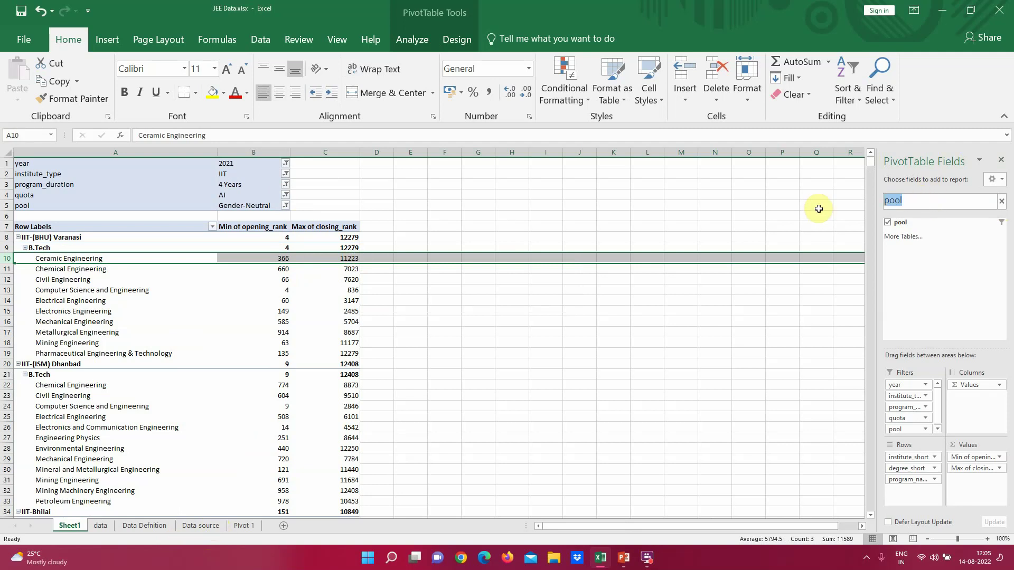
type("cat")
right_click(817, 206)
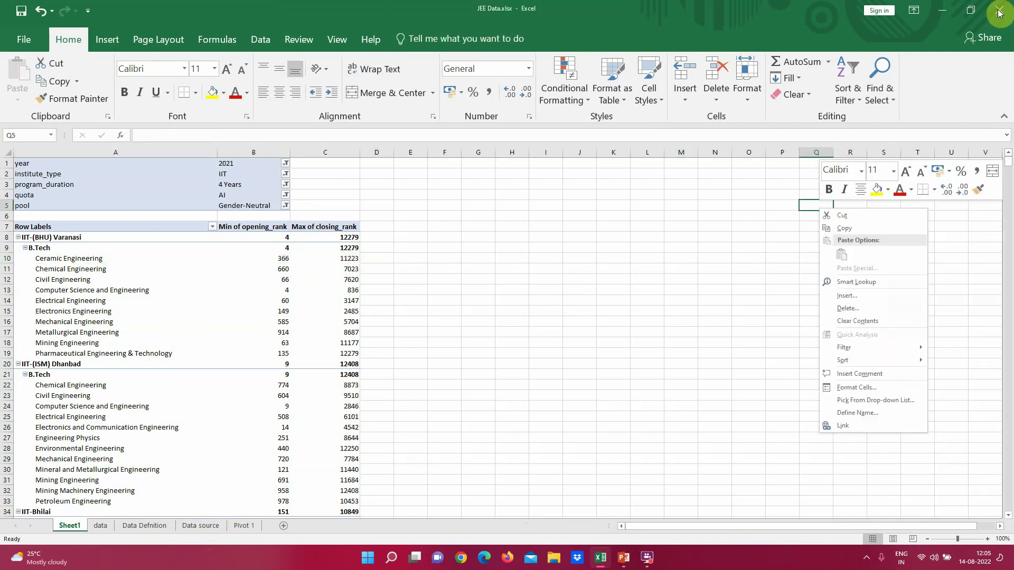
left_click(214, 292)
left_click(243, 279)
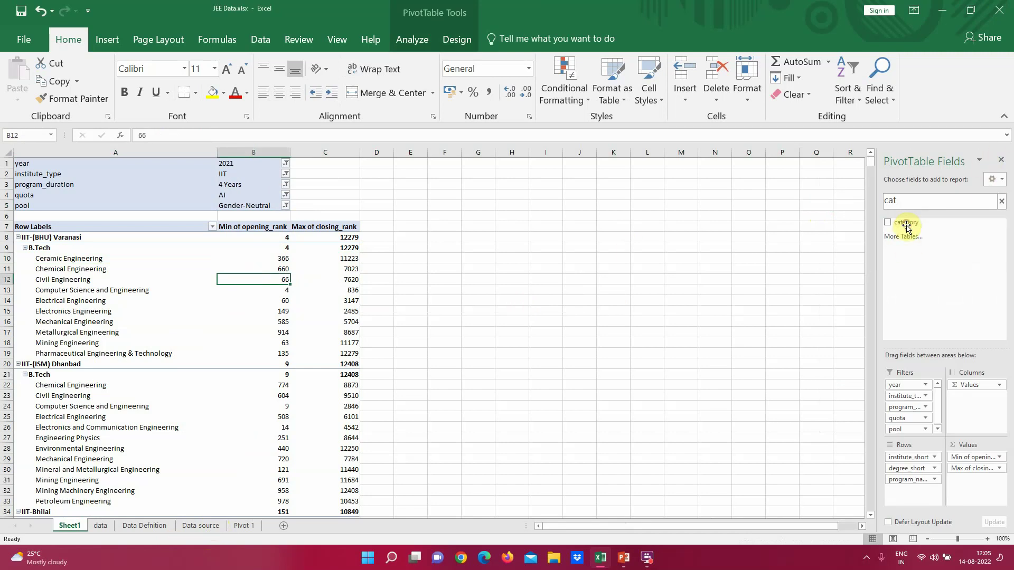
left_click_drag(968, 387, 968, 386)
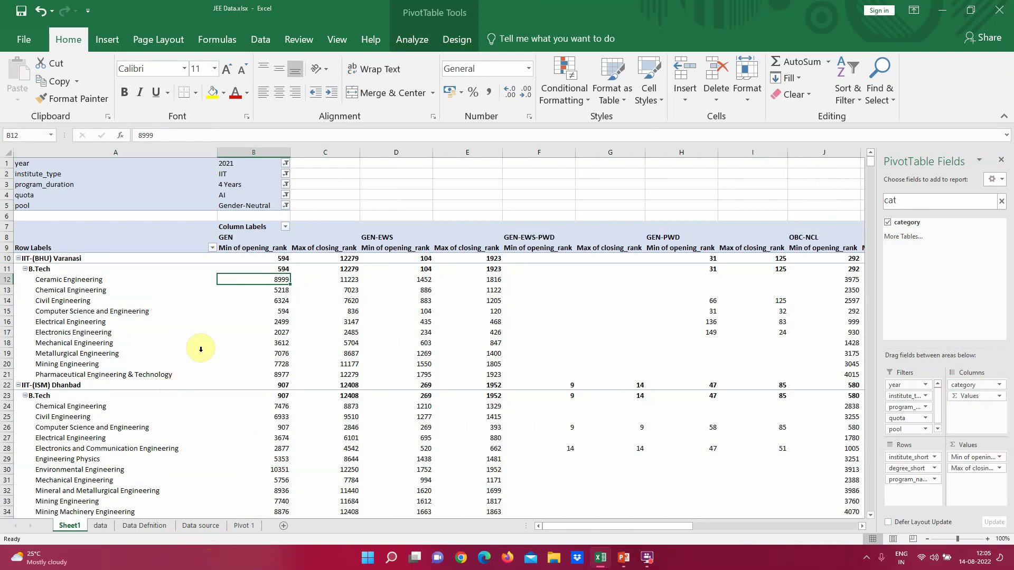
Read the category codes in the Data Defnition sheet and examine the GEN-EWS rank columns on Sheet1.
left_click(629, 218)
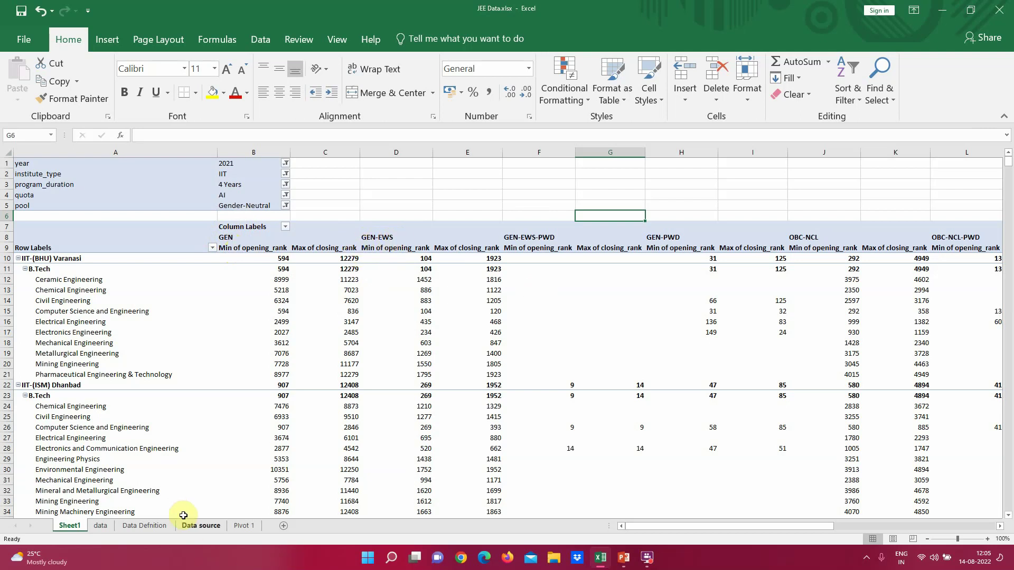
left_click(144, 525)
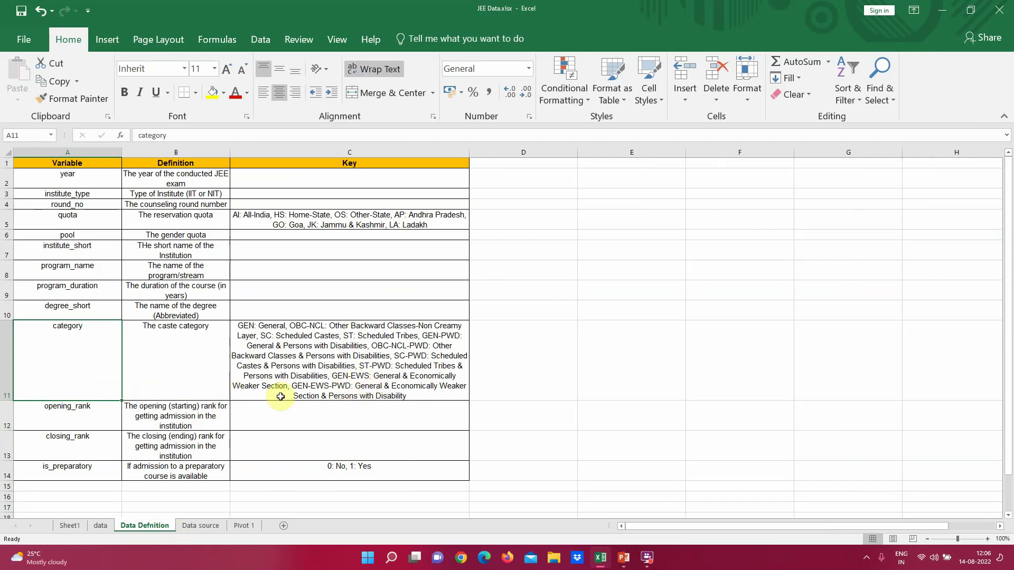
left_click(69, 525)
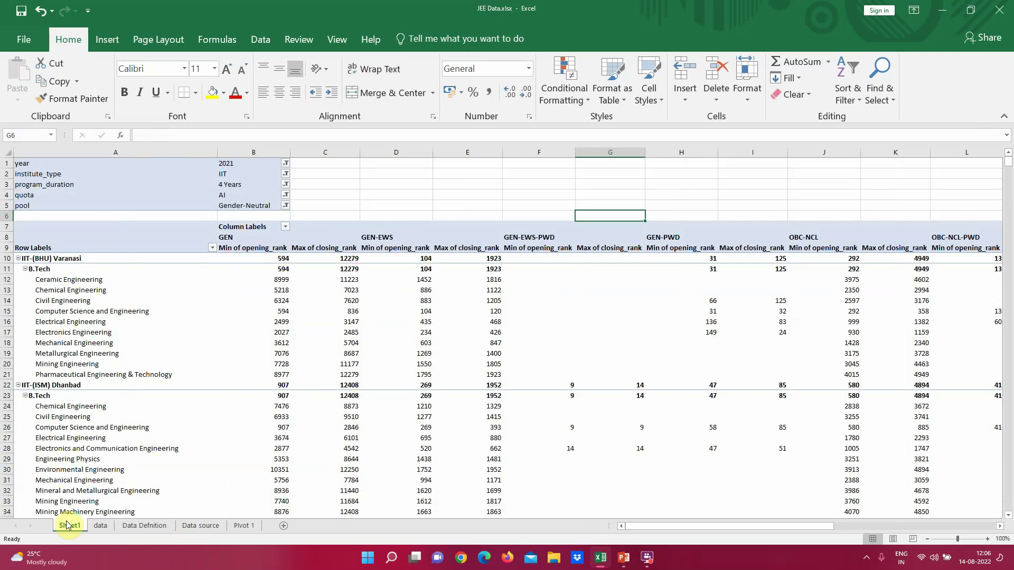
left_click_drag(373, 224, 467, 415)
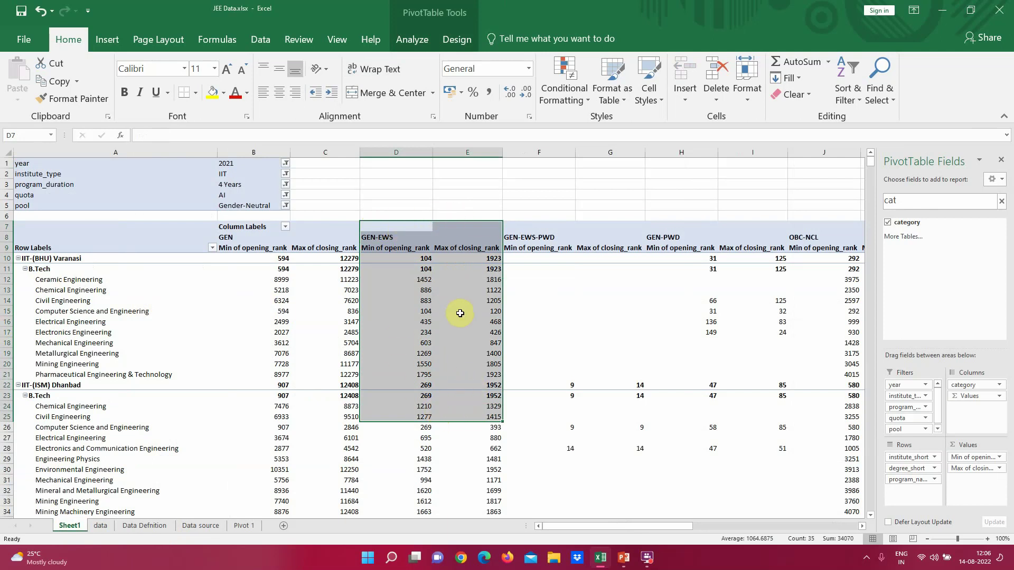
mouse_move(462, 315)
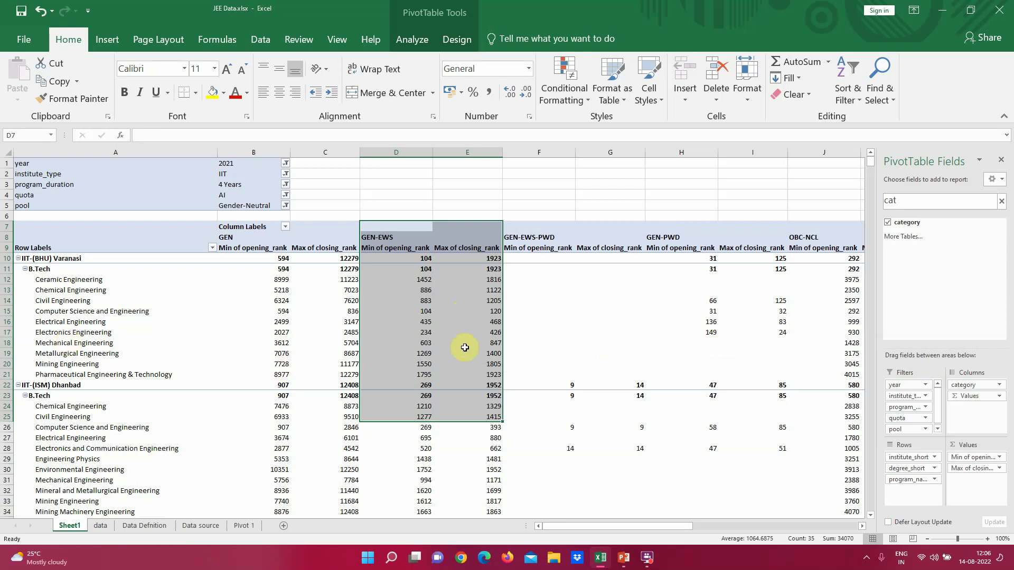
left_click(606, 193)
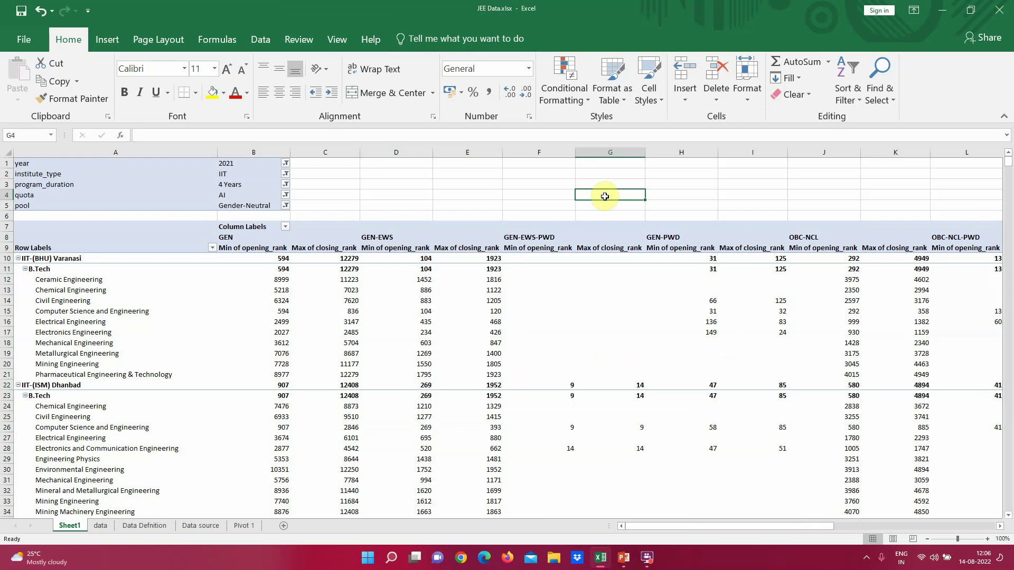
Look over the source records in the data sheet and compare them with the PivotTable on Sheet1.
left_click(101, 526)
scroll(352, 289, "up", 20)
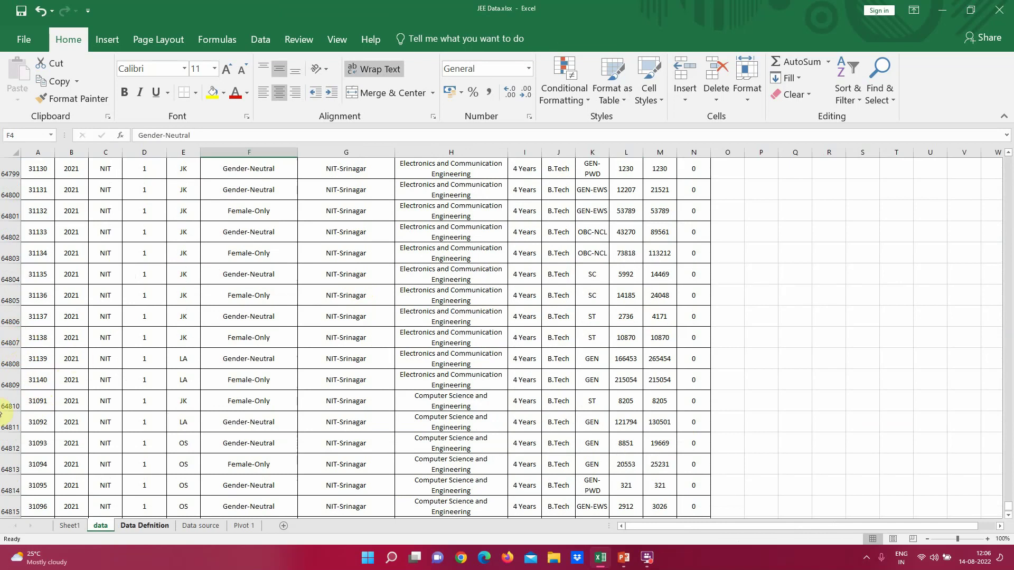
left_click(70, 526)
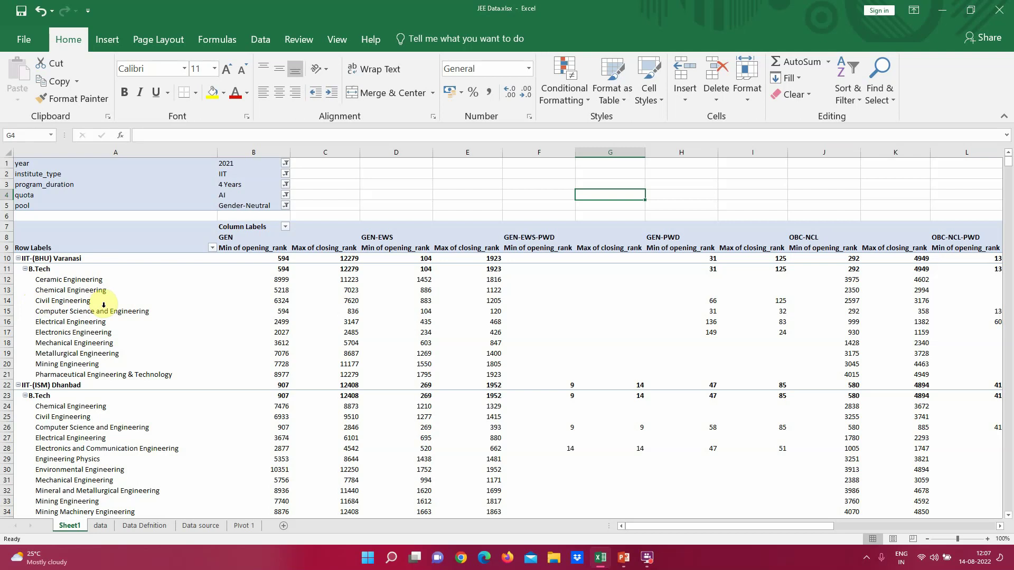
mouse_move(251, 287)
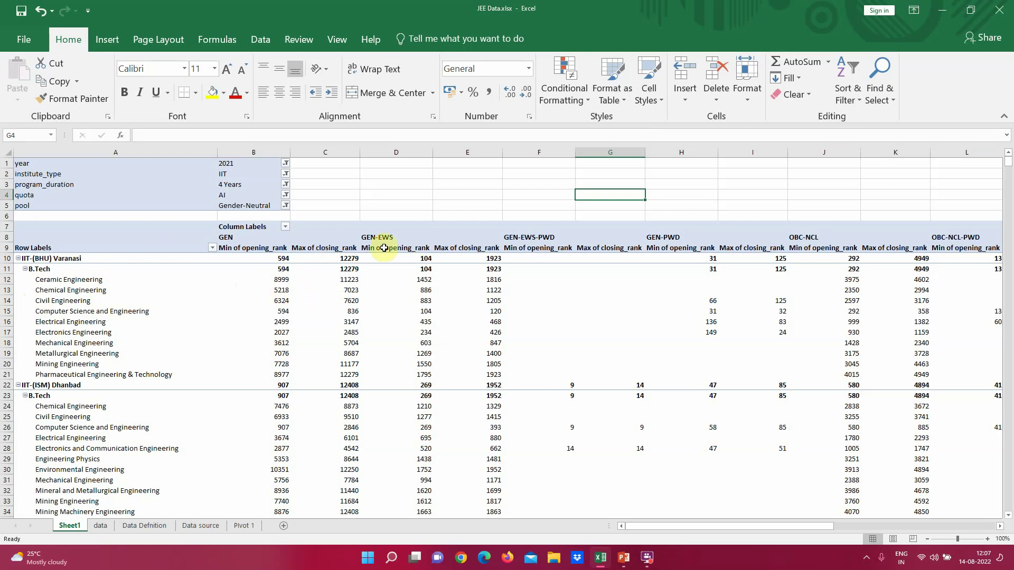
Start a new PivotTable from the top of the data sheet, set its source range to data!$A$1:$N$25, and cancel it.
left_click(100, 526)
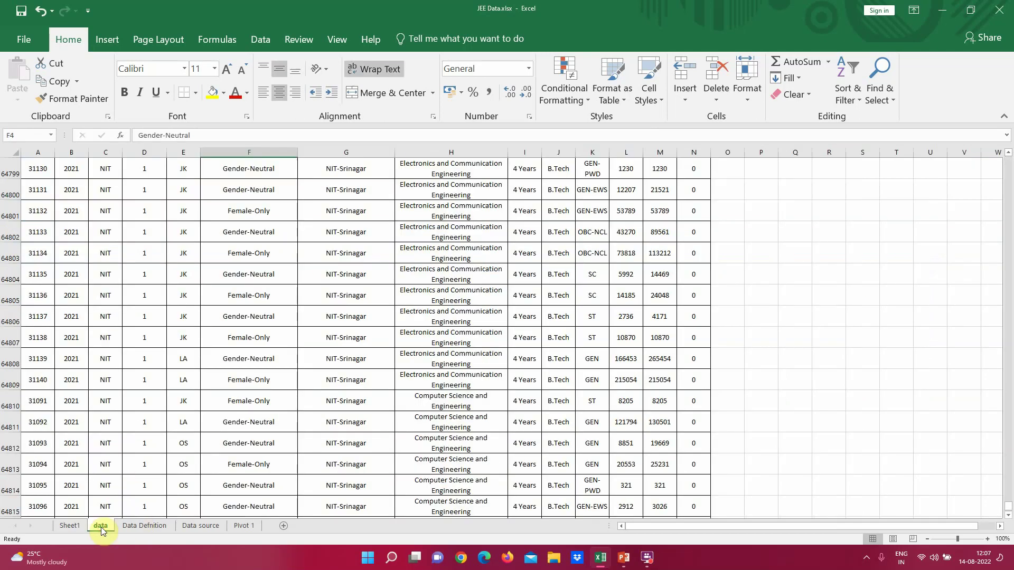
scroll(304, 402, "up", 20)
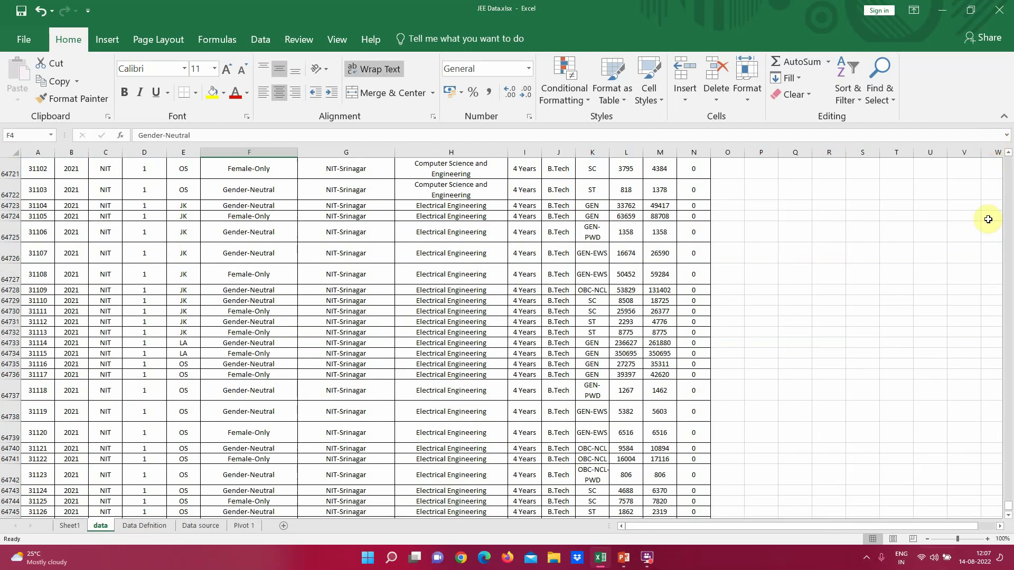
left_click_drag(1009, 506, 1006, 151)
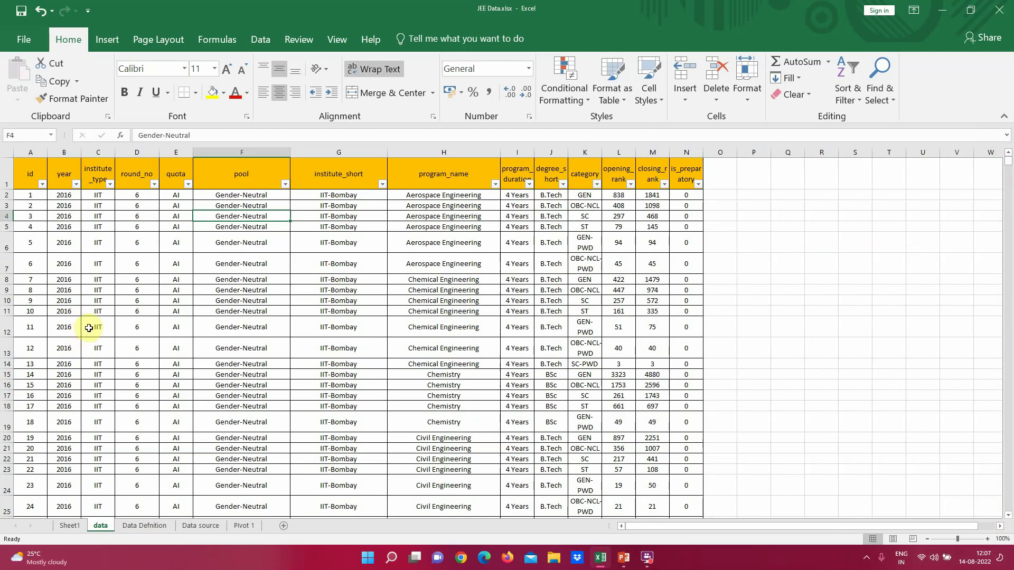
left_click(108, 39)
left_click(20, 75)
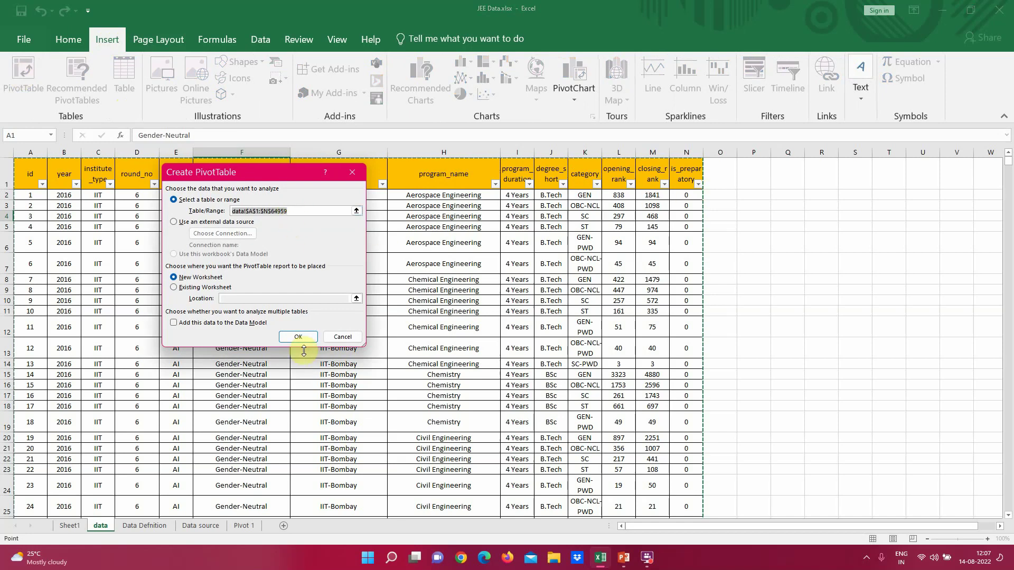
left_click(298, 210)
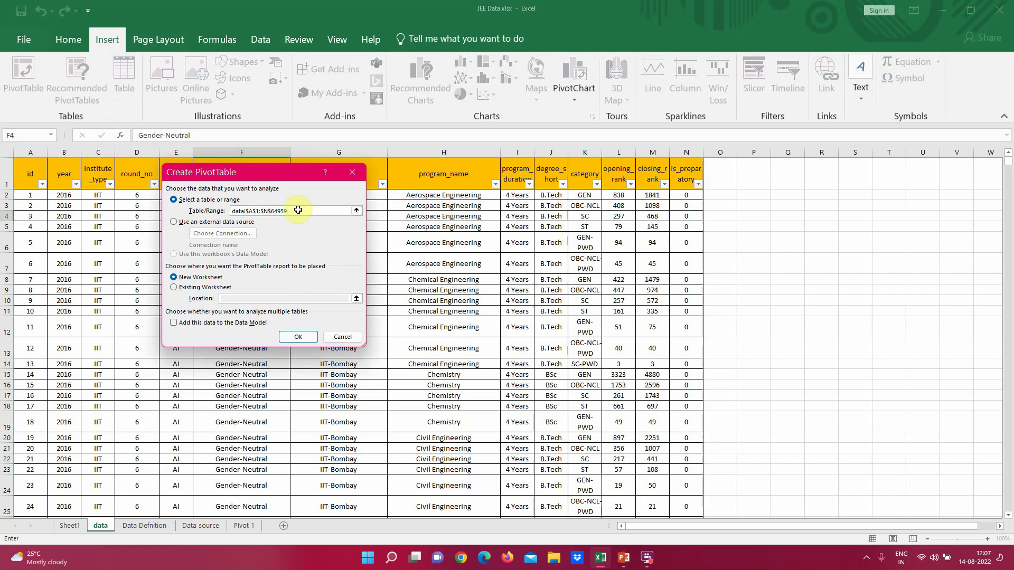
left_click_drag(24, 172, 686, 496)
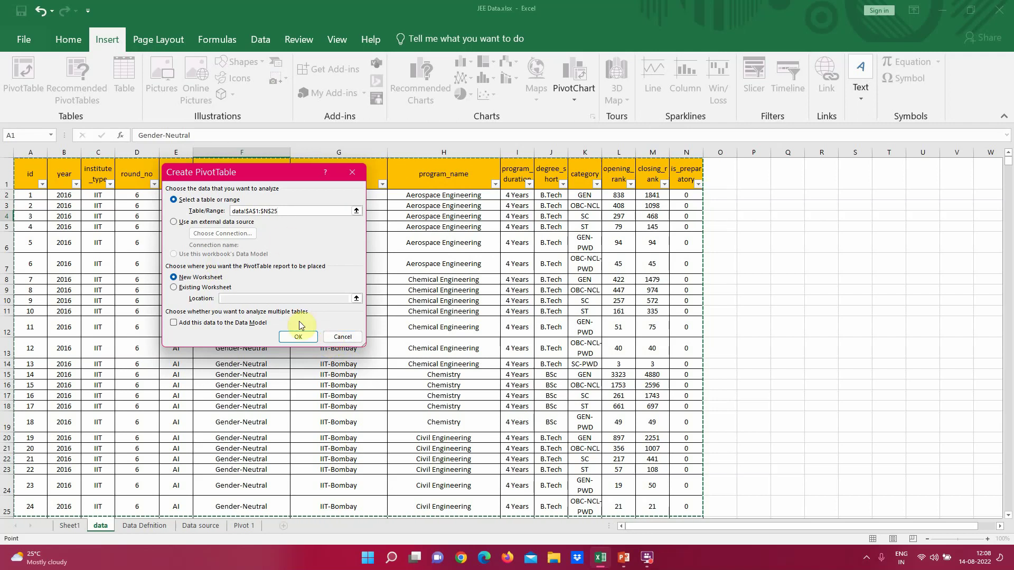
double_click(265, 214)
left_click(343, 338)
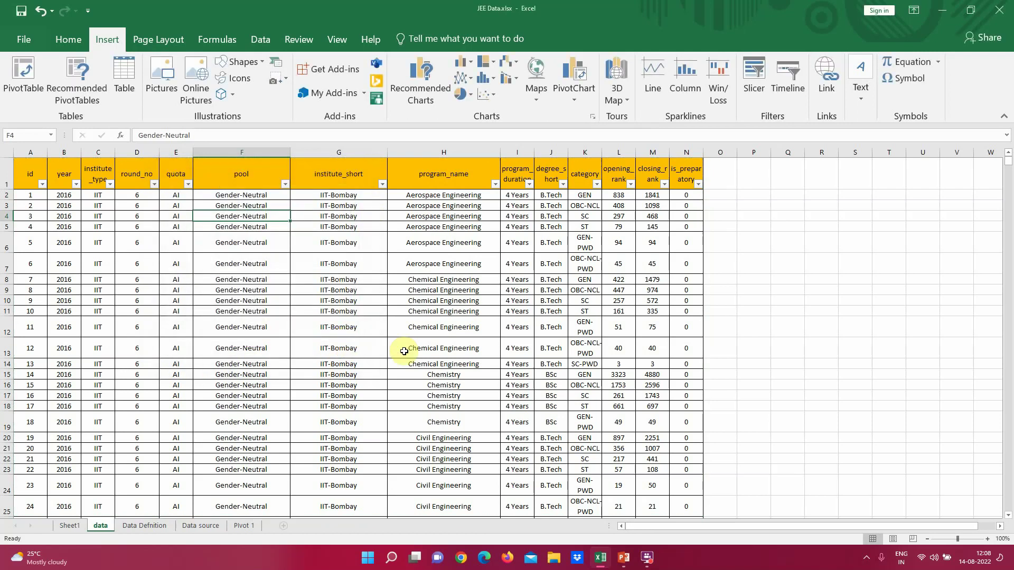